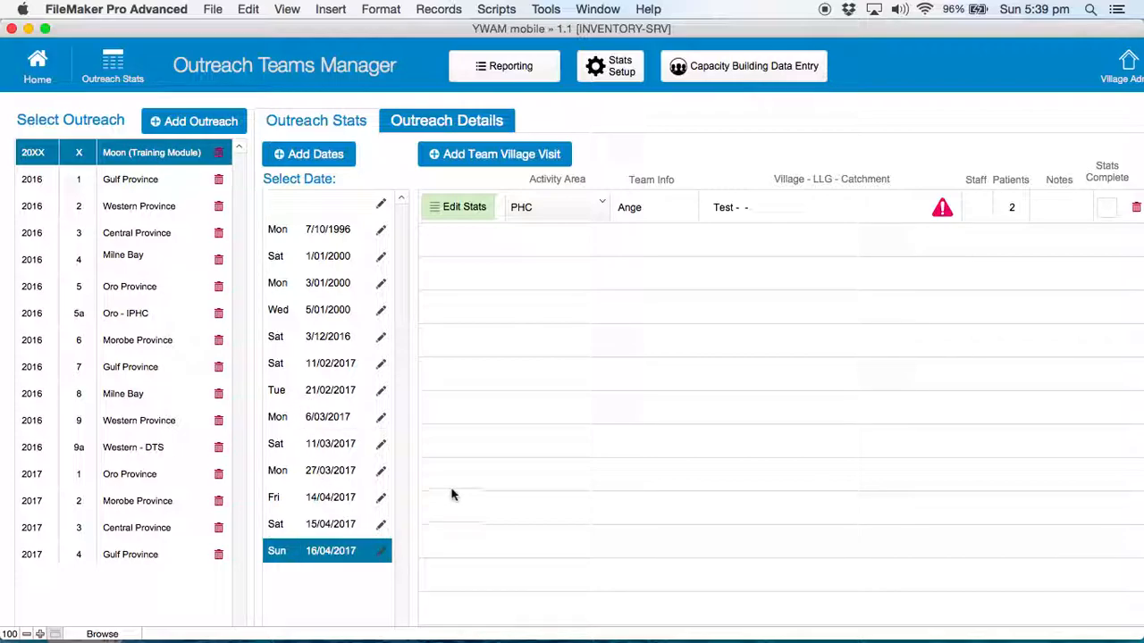
Open the stats of the PHC village visit dated 16/04/2017 and update the Outpatient sheet from the patient forms
{"action": "left_click", "coordinate": [468, 213]}
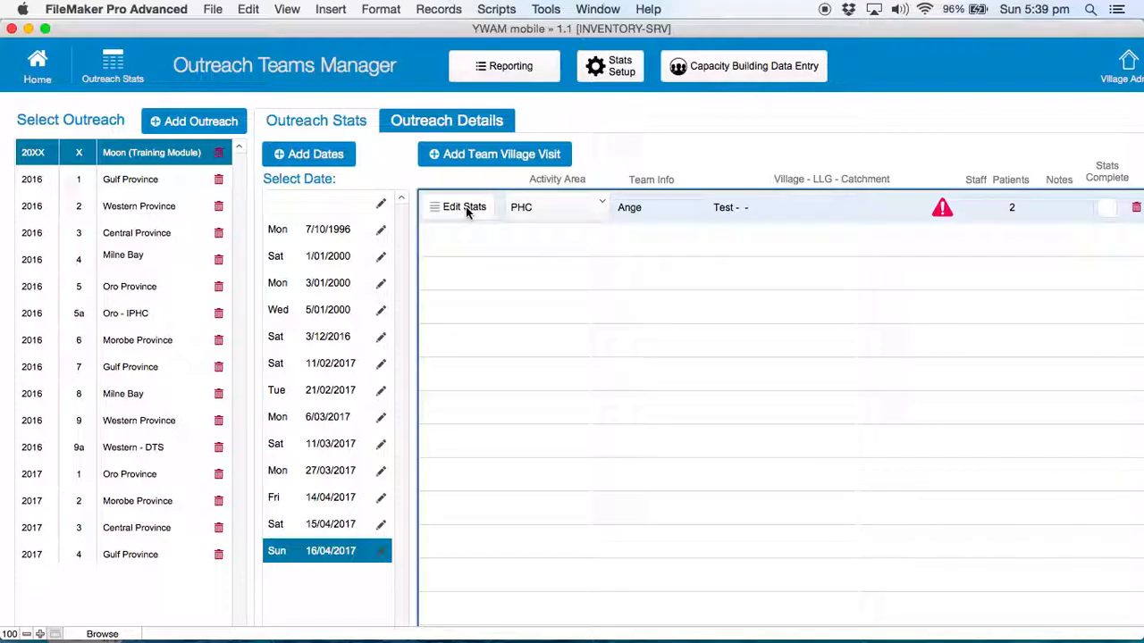
{"action": "left_click", "coordinate": [465, 207]}
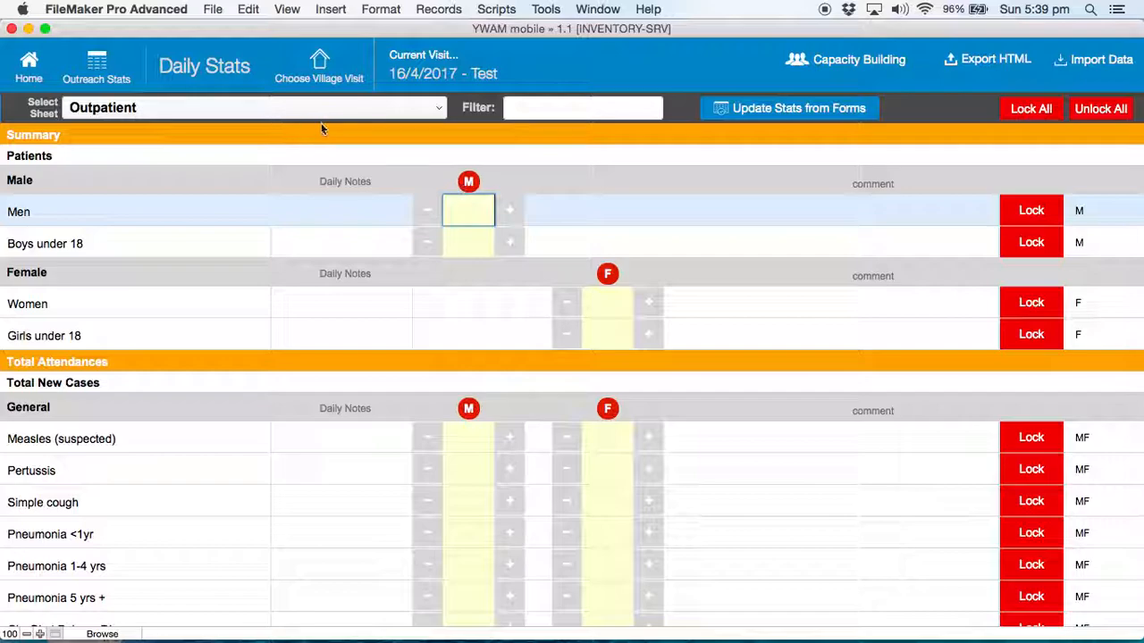
{"action": "left_click", "coordinate": [756, 112]}
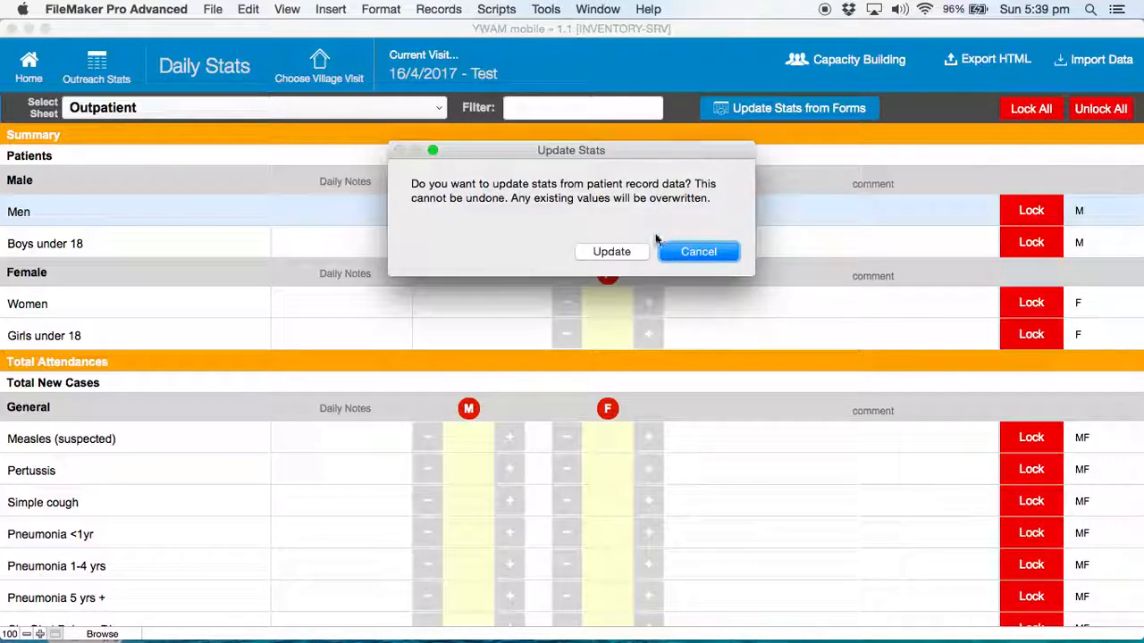
{"action": "left_click", "coordinate": [607, 253]}
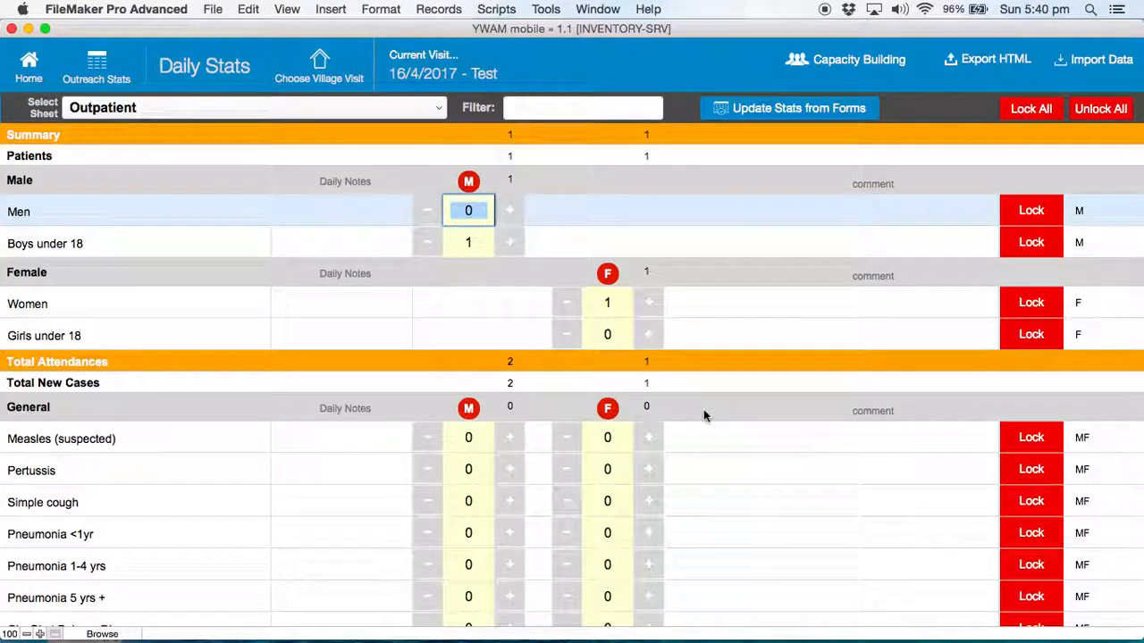
Check the updated Outpatient figures through to the EPTB section and lock all entries on the sheet
{"action": "scroll", "coordinate": [704, 415], "scroll_direction": "down", "scroll_amount": 3}
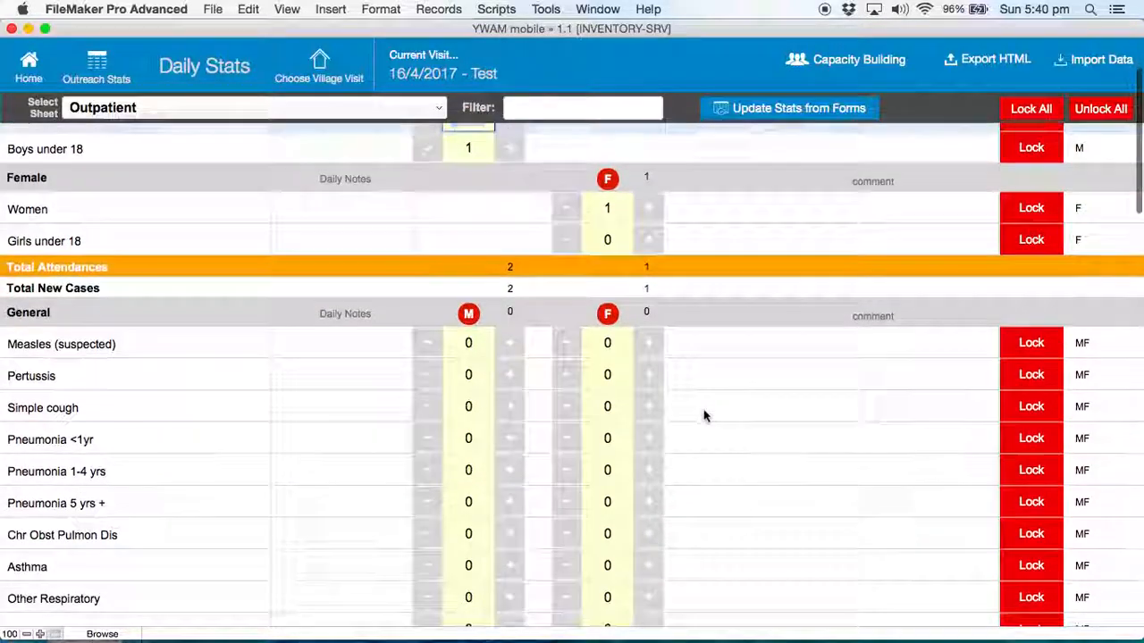
{"action": "scroll", "coordinate": [703, 414], "scroll_direction": "down", "scroll_amount": 10}
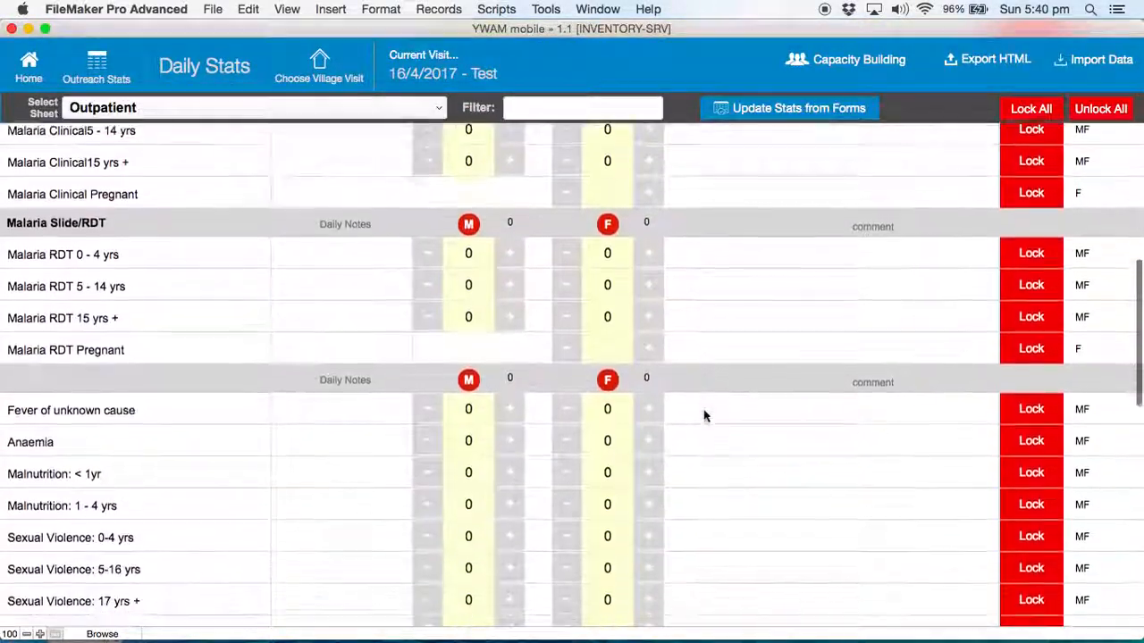
{"action": "scroll", "coordinate": [703, 415], "scroll_direction": "down", "scroll_amount": 12}
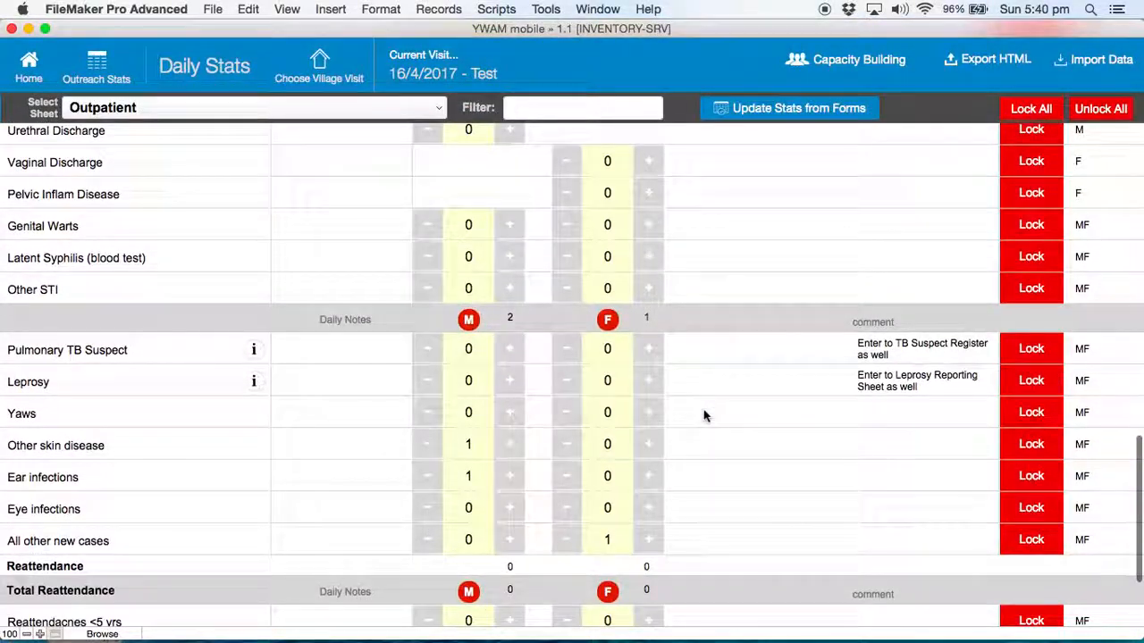
{"action": "scroll", "coordinate": [703, 415], "scroll_direction": "down", "scroll_amount": 5}
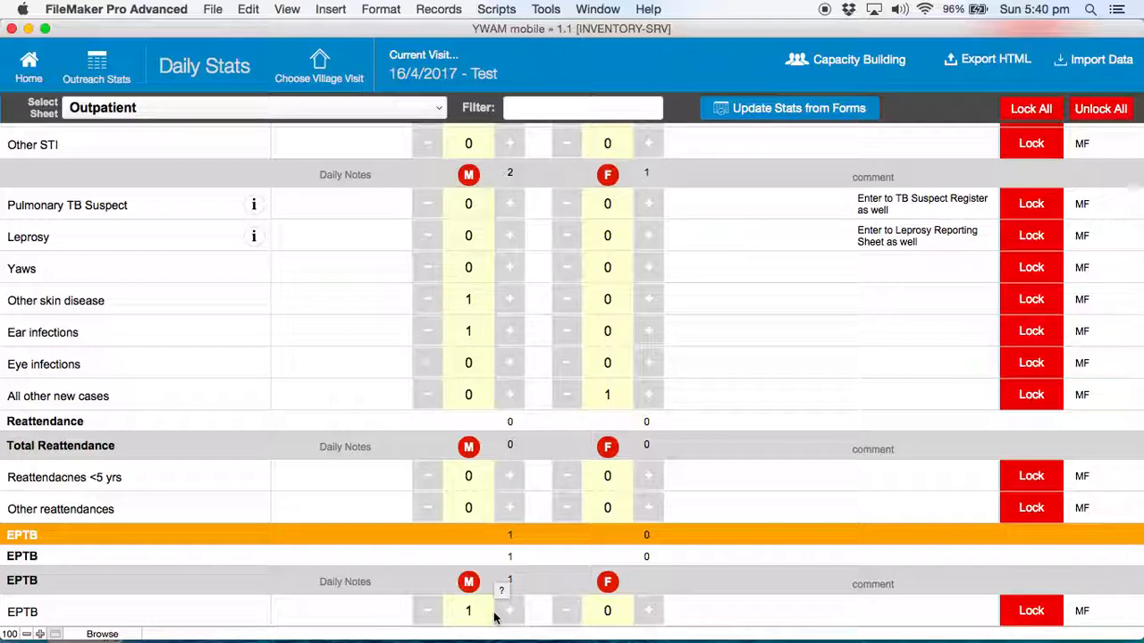
{"action": "scroll", "coordinate": [495, 616], "scroll_direction": "up", "scroll_amount": 15}
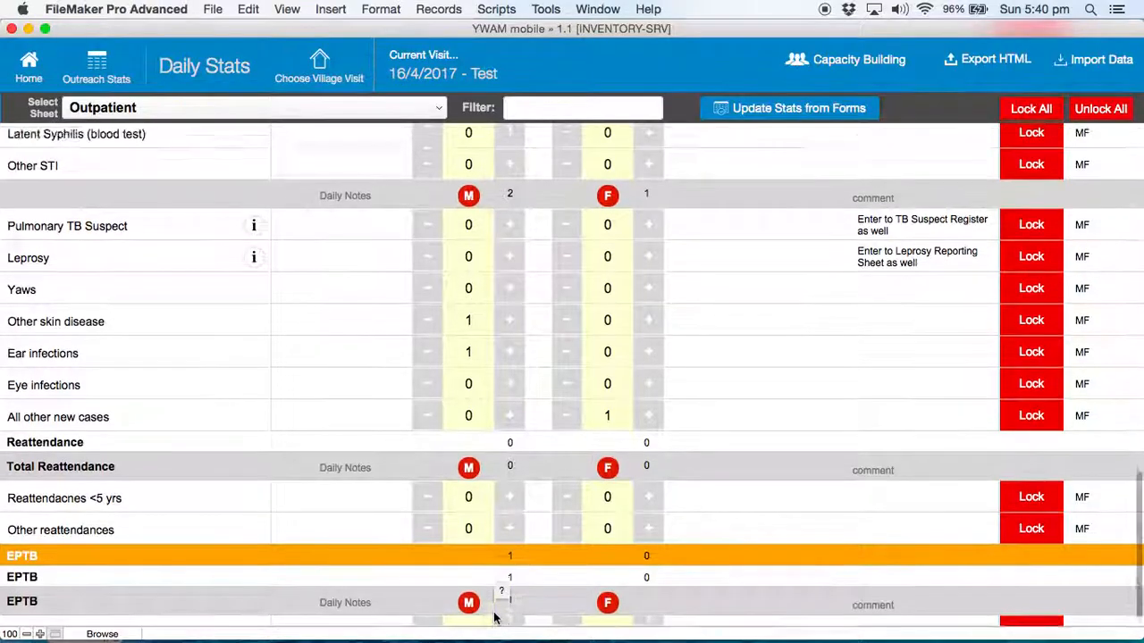
{"action": "scroll", "coordinate": [494, 617], "scroll_direction": "up", "scroll_amount": 10}
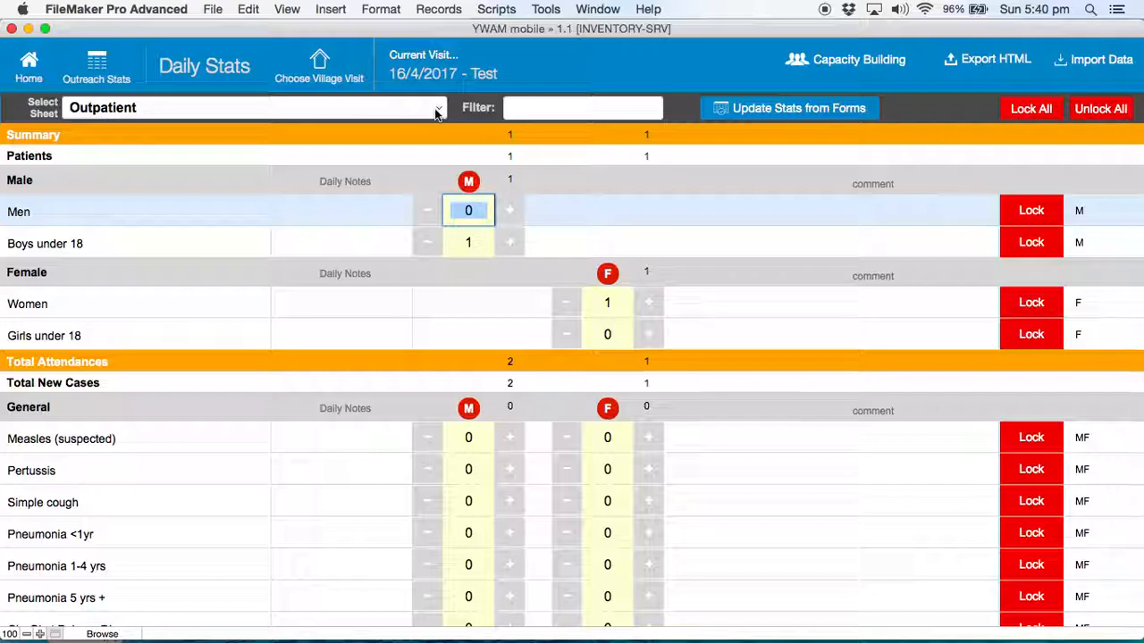
{"action": "left_click", "coordinate": [1037, 109]}
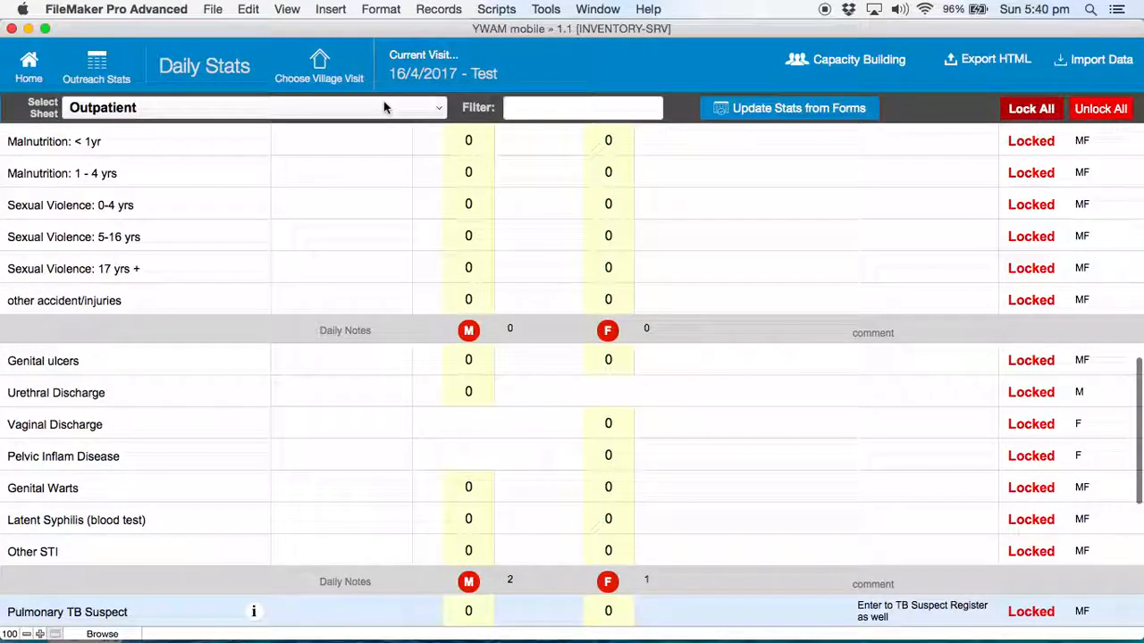
Update the Child Health sheet's stats from the patient forms and lock all its entries
{"action": "left_click", "coordinate": [384, 107]}
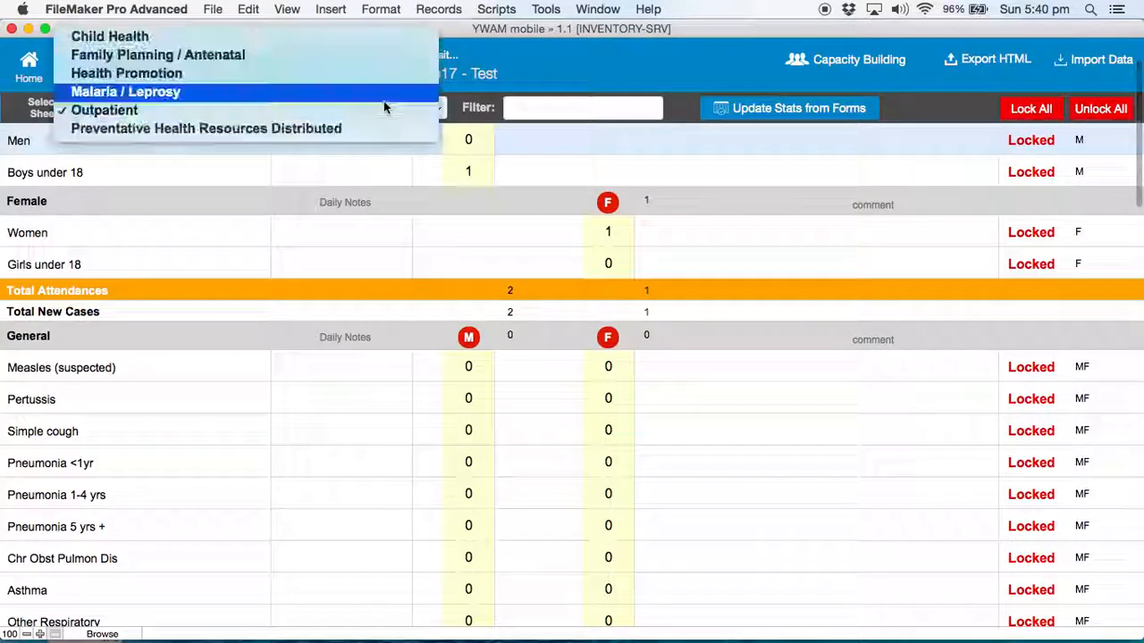
{"action": "left_click", "coordinate": [278, 38]}
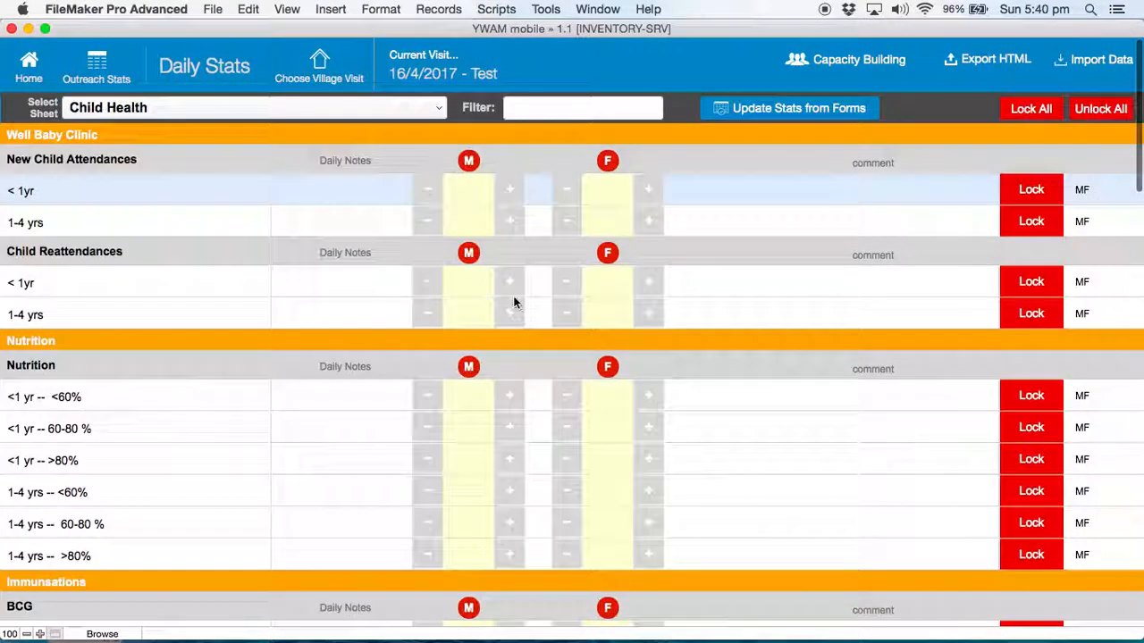
{"action": "left_click", "coordinate": [789, 109]}
{"action": "left_click", "coordinate": [623, 251]}
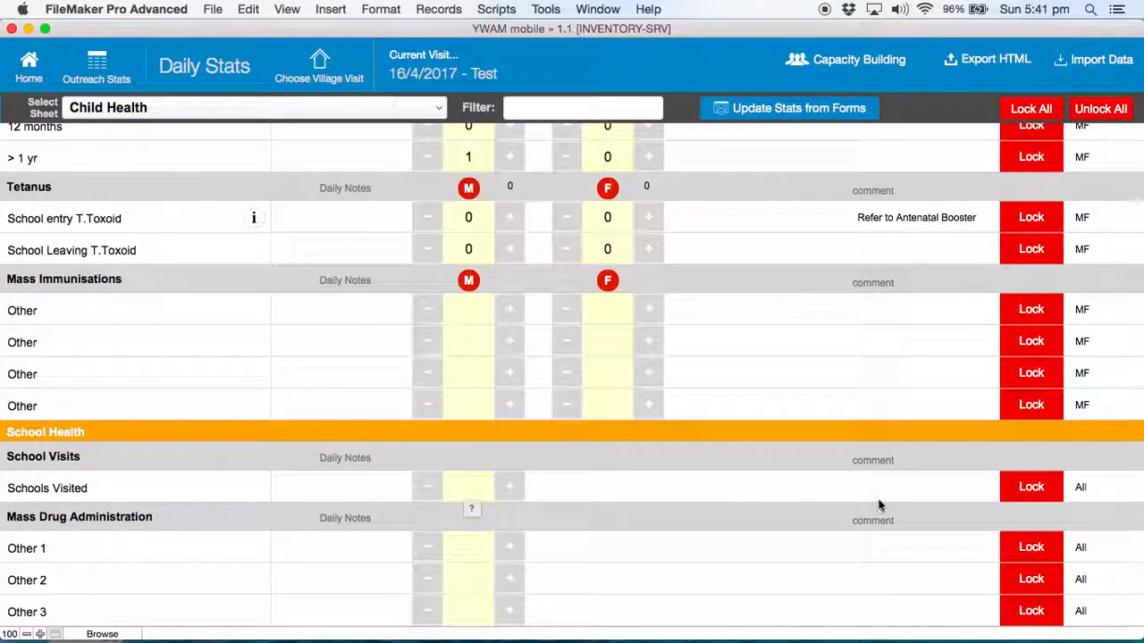
{"action": "left_click", "coordinate": [1032, 111]}
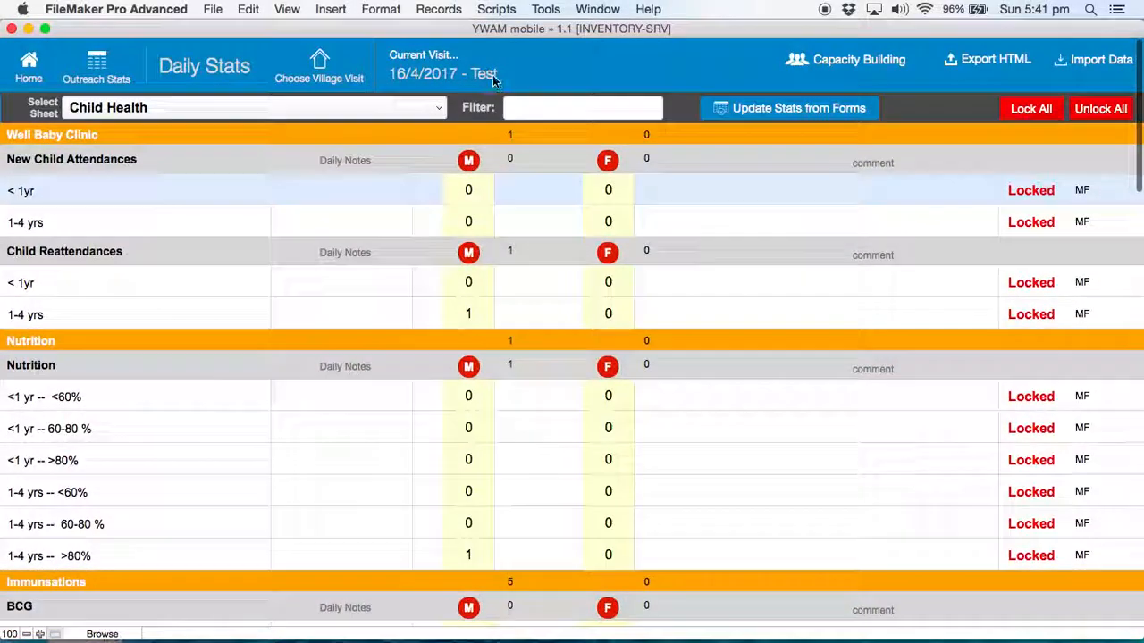
Update the Family Planning / Antenatal sheet's stats from the patient forms and lock all its entries
{"action": "left_click", "coordinate": [411, 105]}
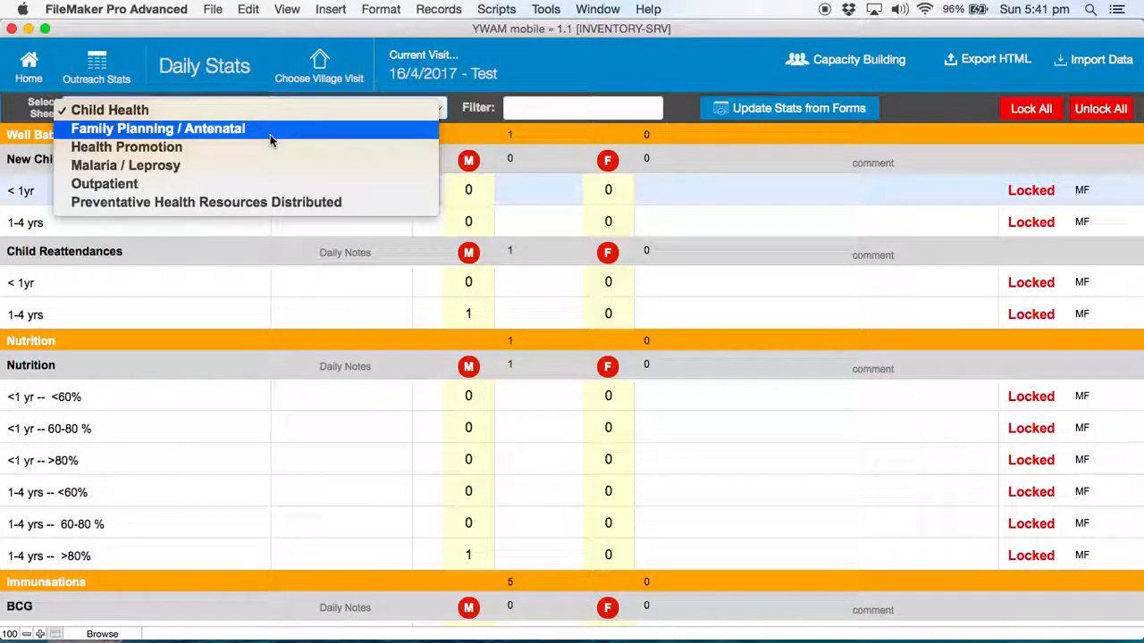
{"action": "left_click", "coordinate": [270, 131]}
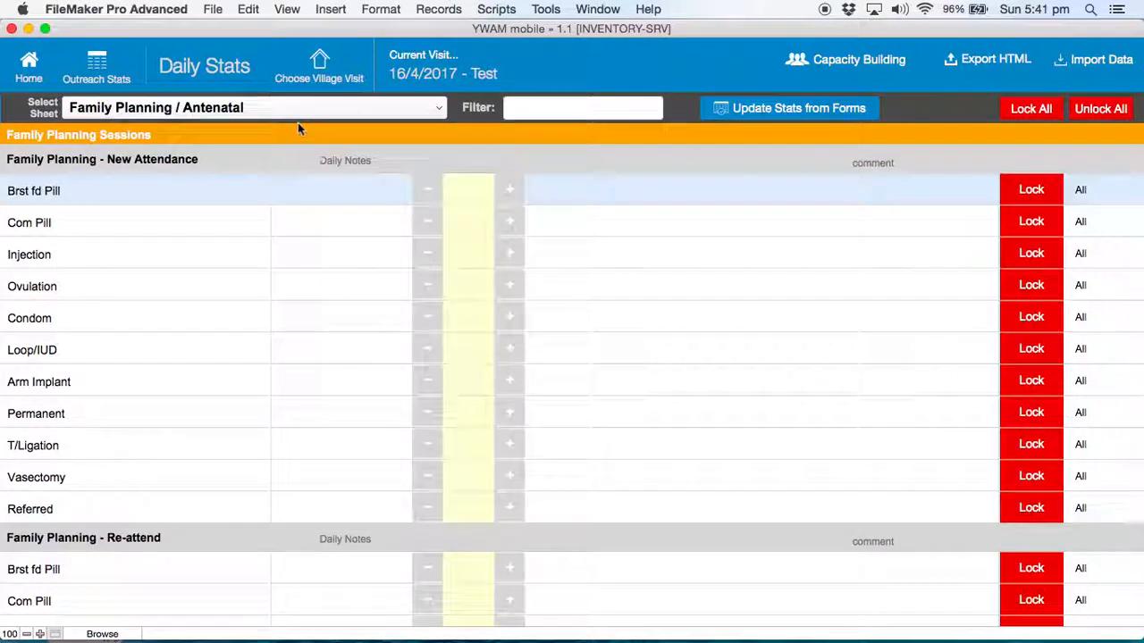
{"action": "left_click", "coordinate": [748, 108]}
{"action": "left_click", "coordinate": [611, 253]}
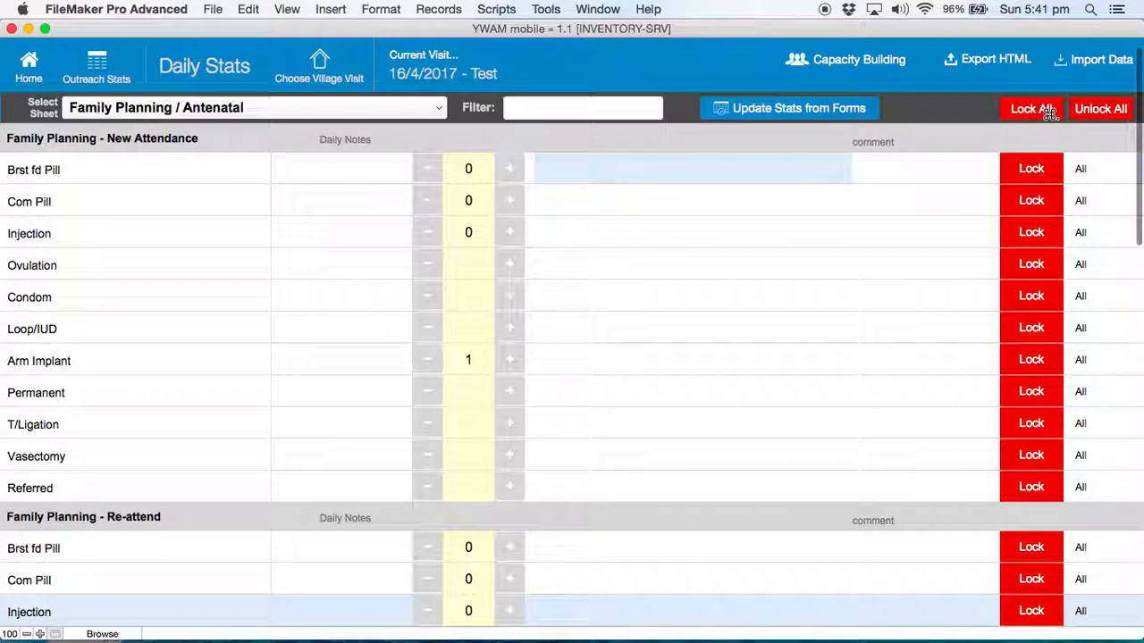
{"action": "left_click", "coordinate": [1047, 111]}
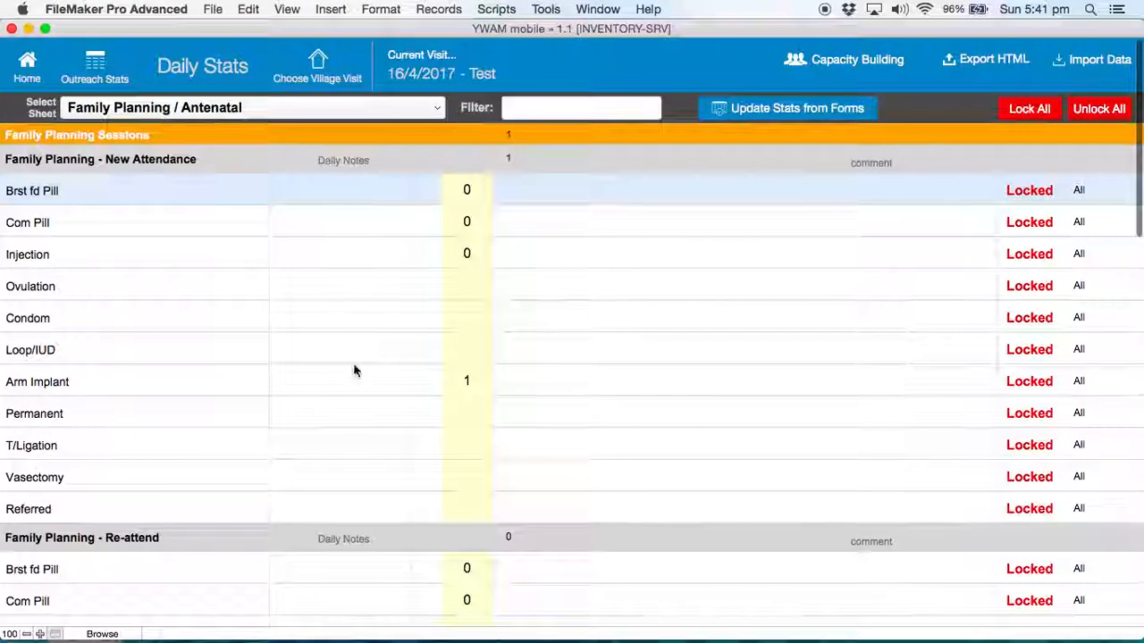
Examine the Family Planning / Antenatal figures, including the antenatal care, immunisation and births sections
{"action": "scroll", "coordinate": [496, 391], "scroll_direction": "down", "scroll_amount": 4}
{"action": "scroll", "coordinate": [496, 391], "scroll_direction": "down", "scroll_amount": 9}
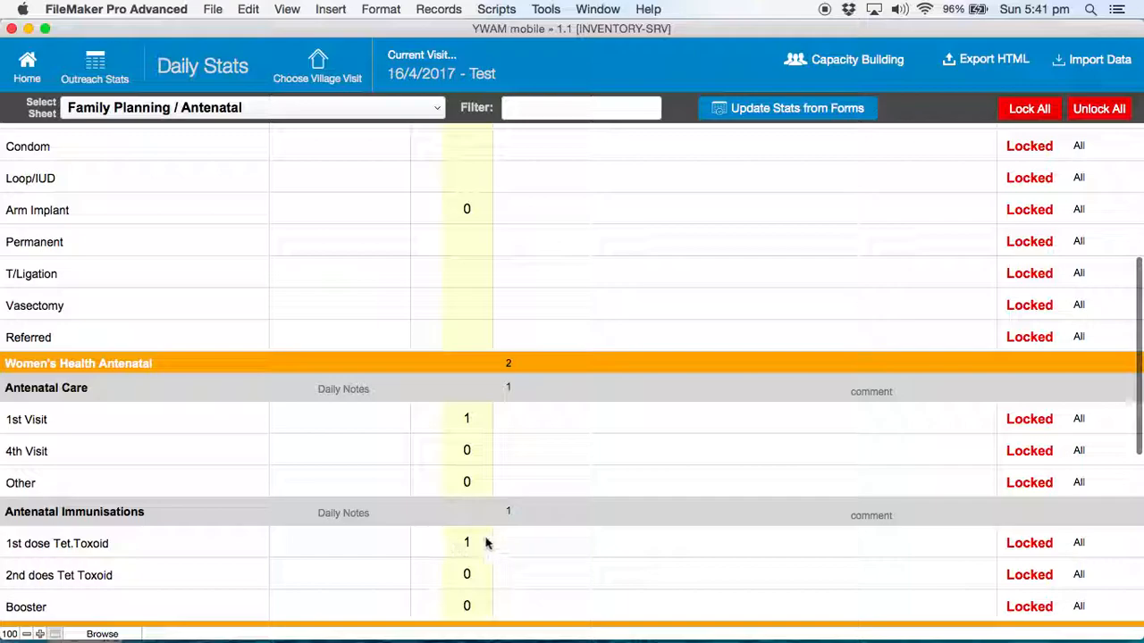
{"action": "scroll", "coordinate": [545, 548], "scroll_direction": "down", "scroll_amount": 9}
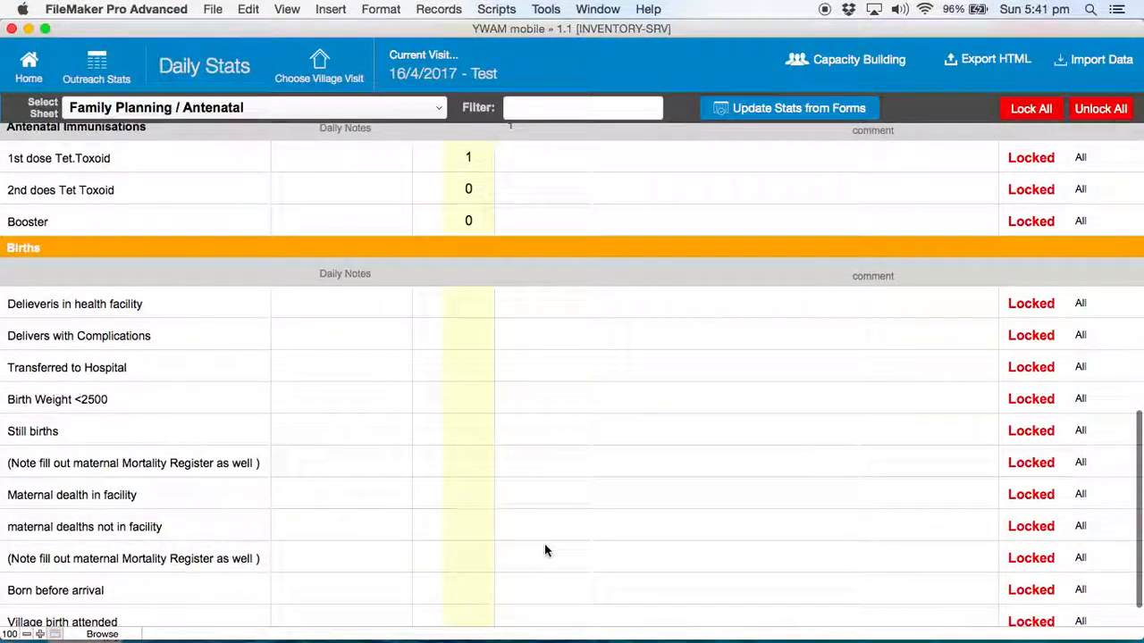
{"action": "scroll", "coordinate": [283, 340], "scroll_direction": "down", "scroll_amount": 1}
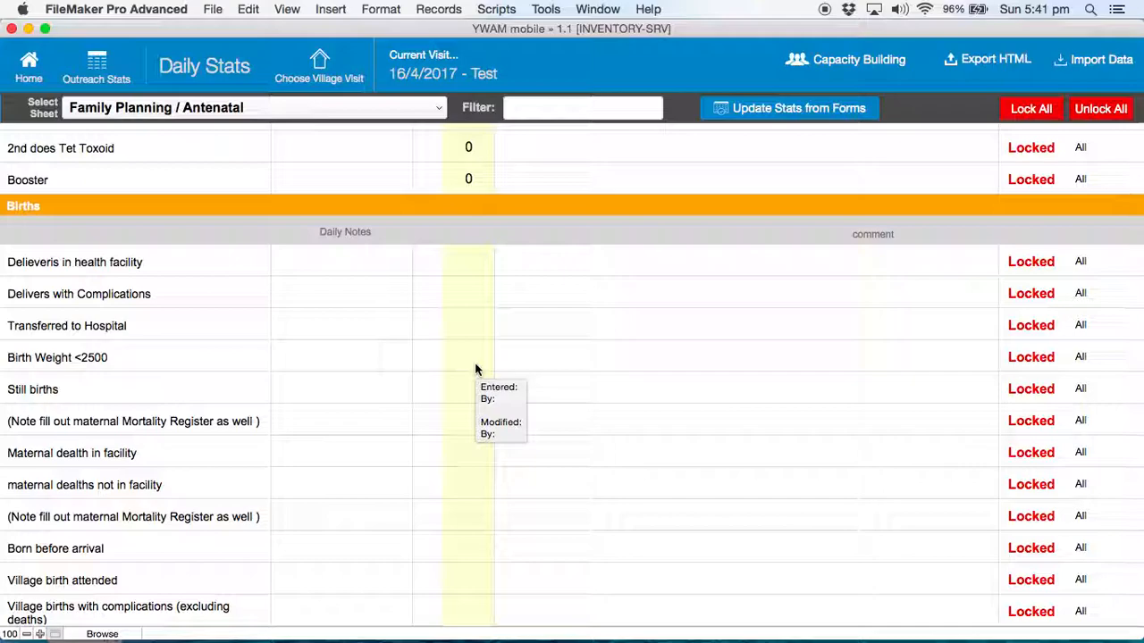
{"action": "scroll", "coordinate": [572, 358], "scroll_direction": "up", "scroll_amount": 1}
{"action": "scroll", "coordinate": [593, 265], "scroll_direction": "up", "scroll_amount": 10}
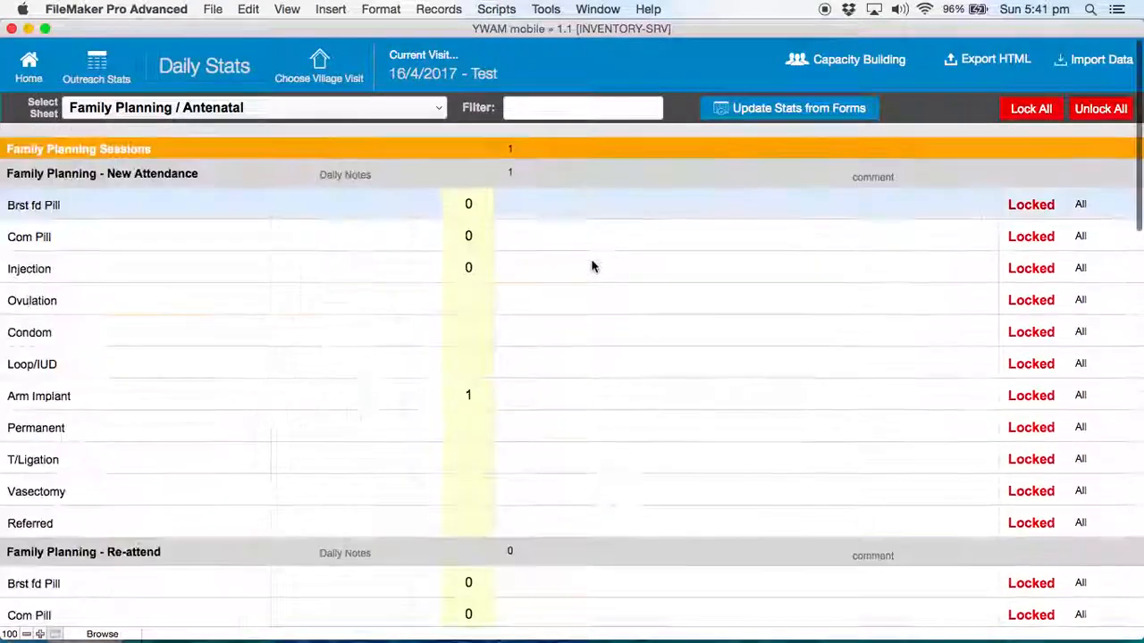
Update the Malaria / Leprosy sheet's stats from the patient forms and lock all its entries
{"action": "left_click", "coordinate": [376, 107]}
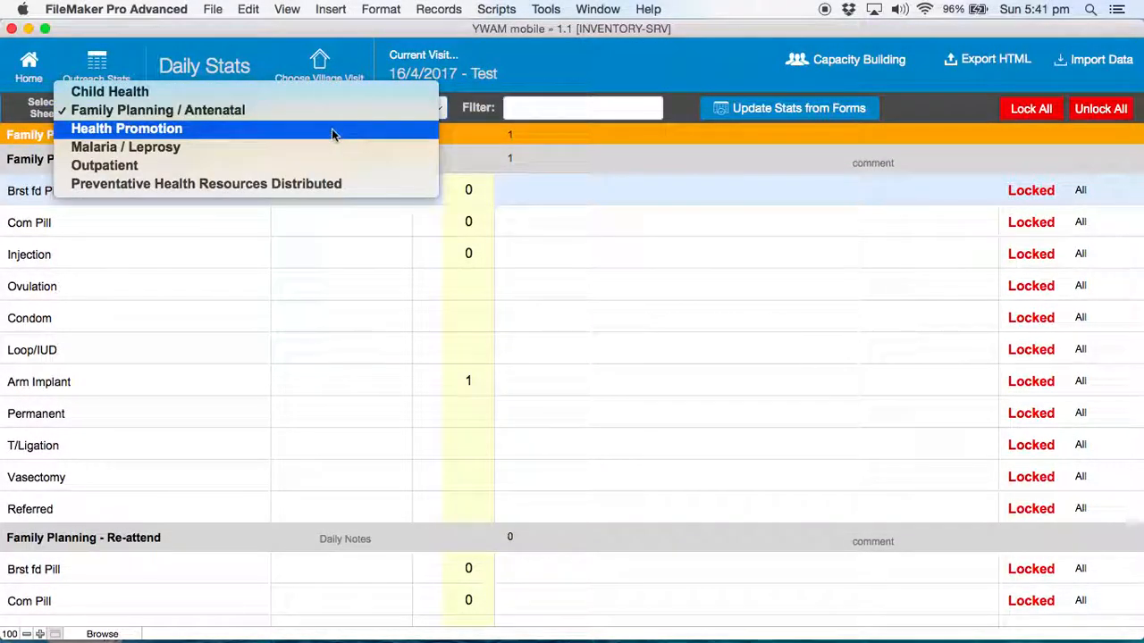
{"action": "left_click", "coordinate": [294, 156]}
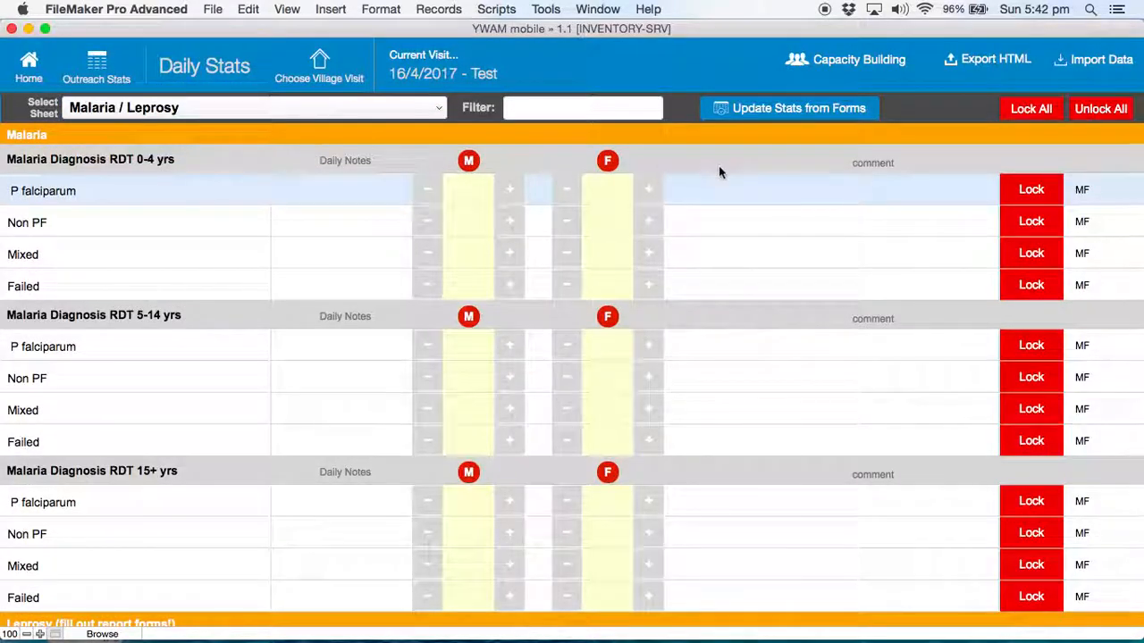
{"action": "left_click", "coordinate": [782, 110]}
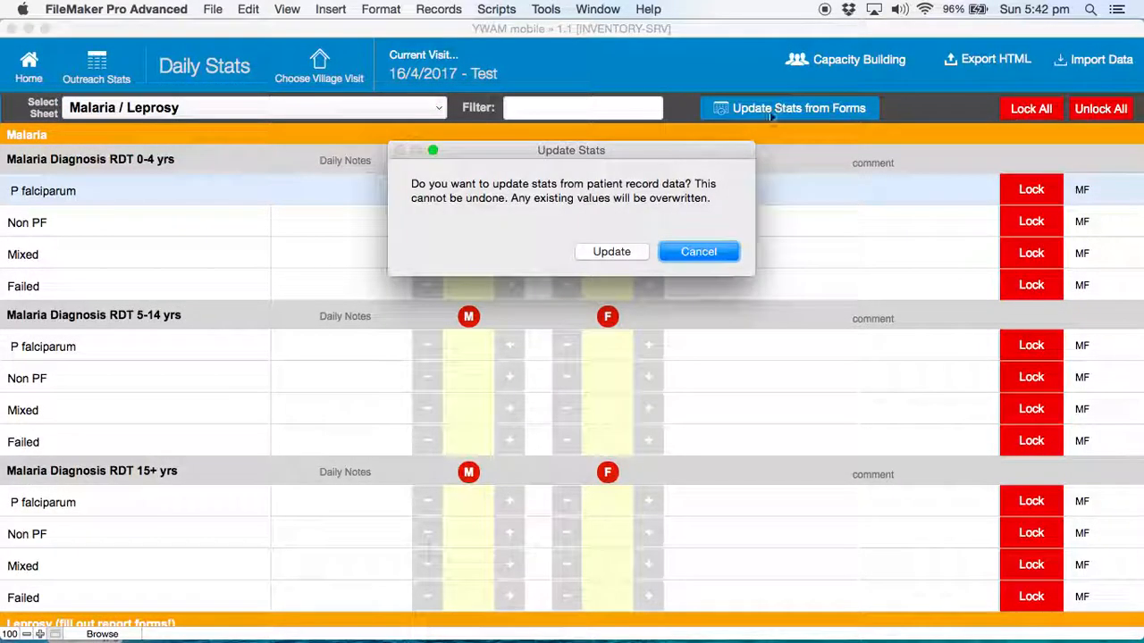
{"action": "left_click", "coordinate": [610, 253]}
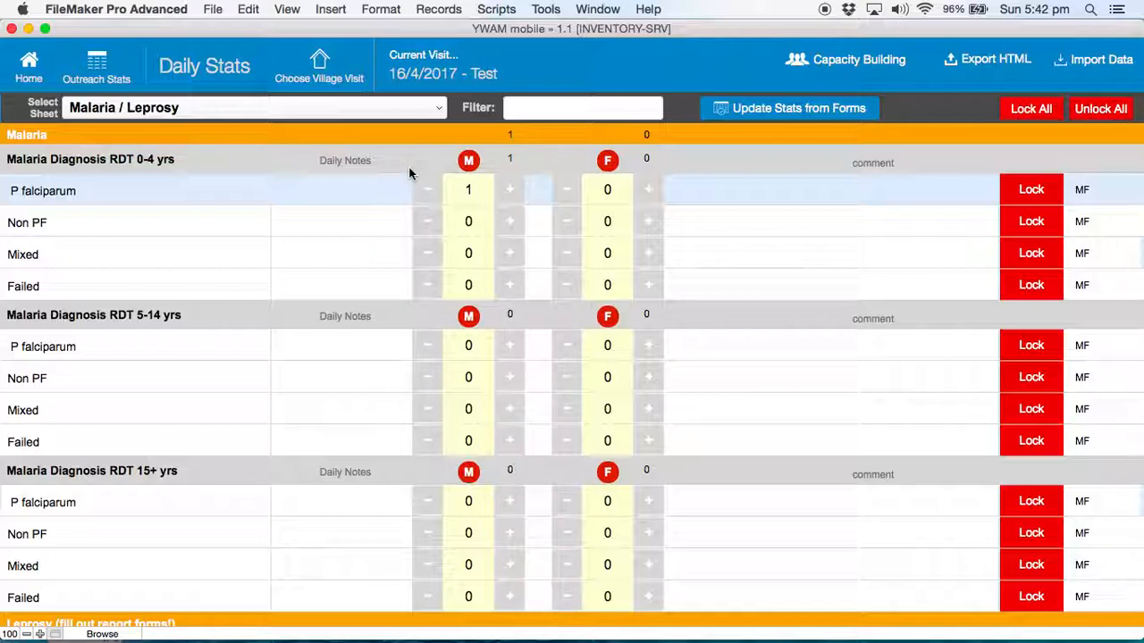
{"action": "scroll", "coordinate": [409, 174], "scroll_direction": "down", "scroll_amount": 3}
{"action": "scroll", "coordinate": [408, 173], "scroll_direction": "down", "scroll_amount": 3}
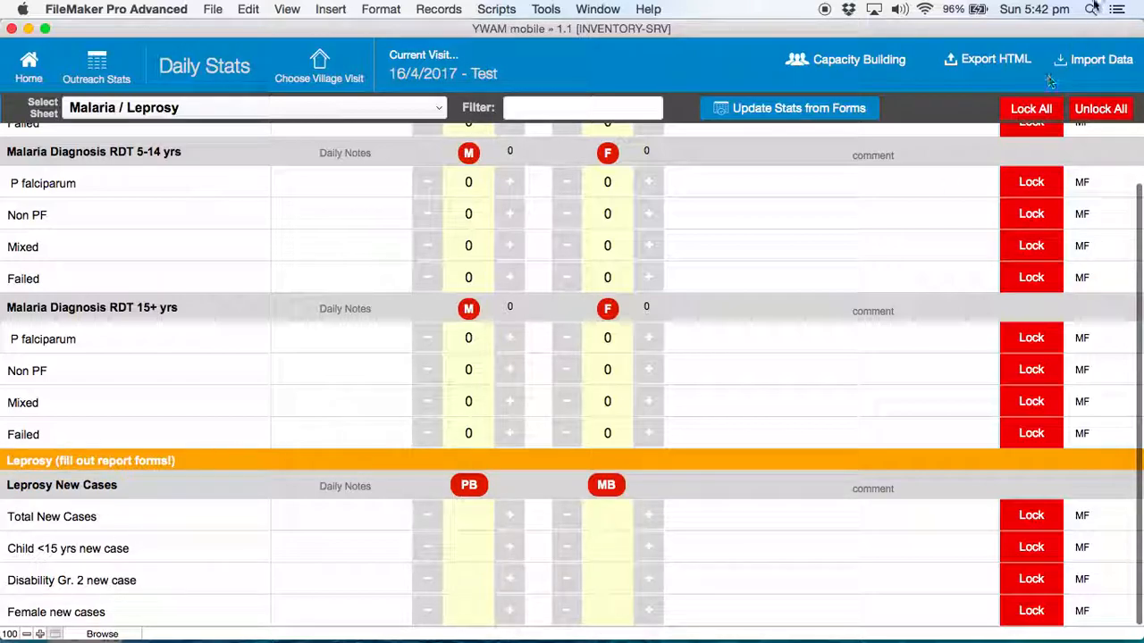
{"action": "left_click", "coordinate": [1016, 111]}
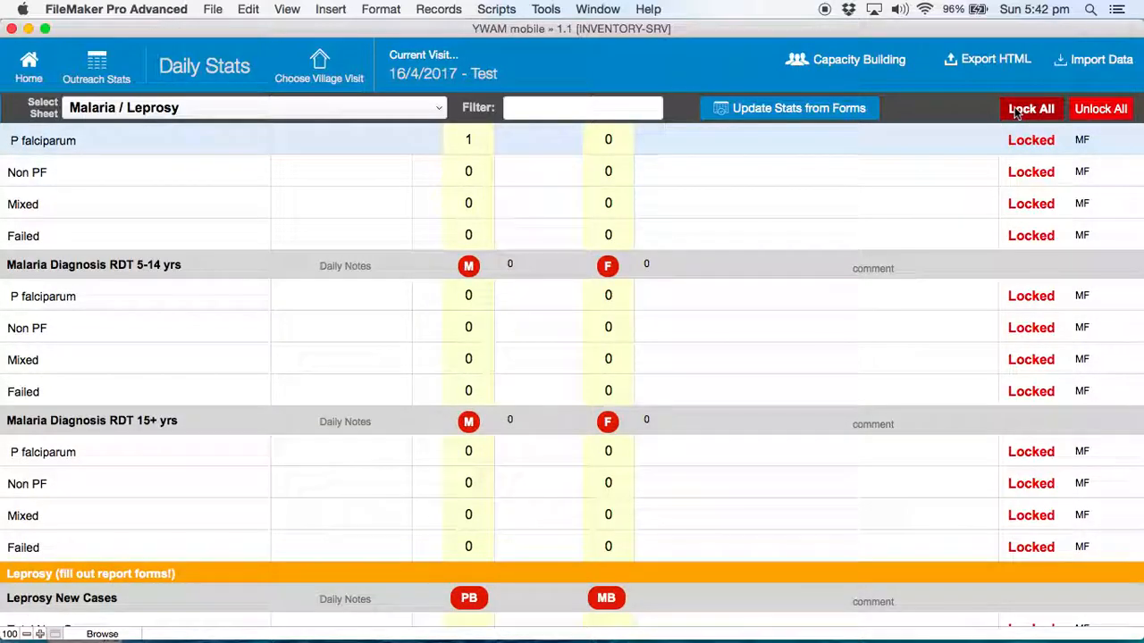
Switch to the Preventative Health Resources Distributed sheet and enter 1 for Mosquito nets
{"action": "scroll", "coordinate": [510, 595], "scroll_direction": "down", "scroll_amount": 2}
{"action": "scroll", "coordinate": [510, 602], "scroll_direction": "down", "scroll_amount": 1}
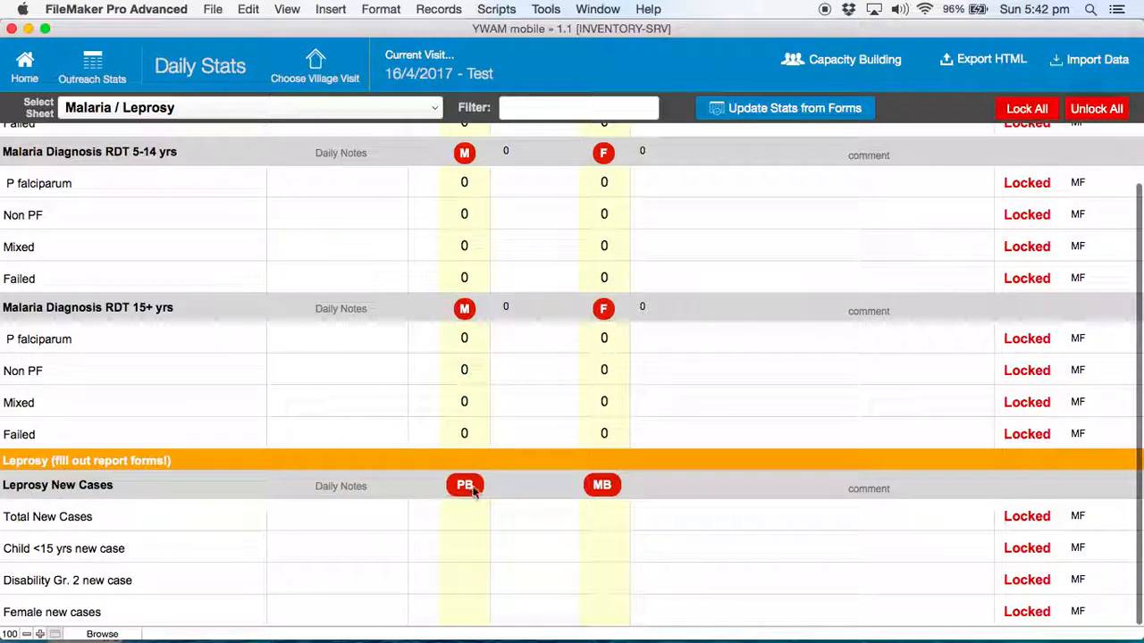
{"action": "scroll", "coordinate": [661, 485], "scroll_direction": "up", "scroll_amount": 5}
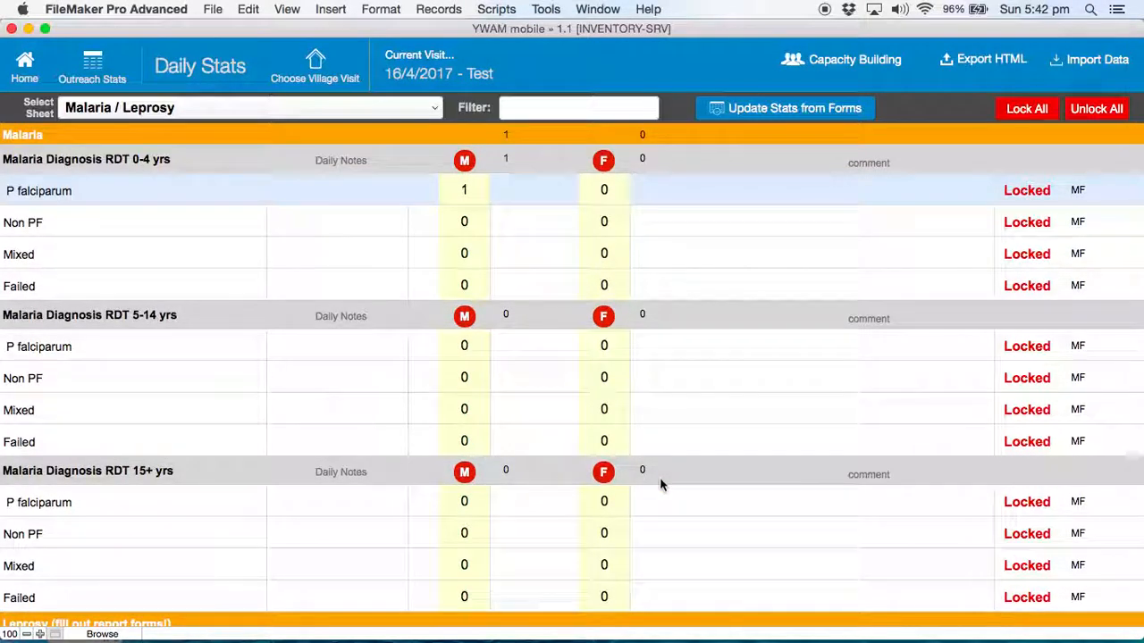
{"action": "left_click", "coordinate": [414, 109]}
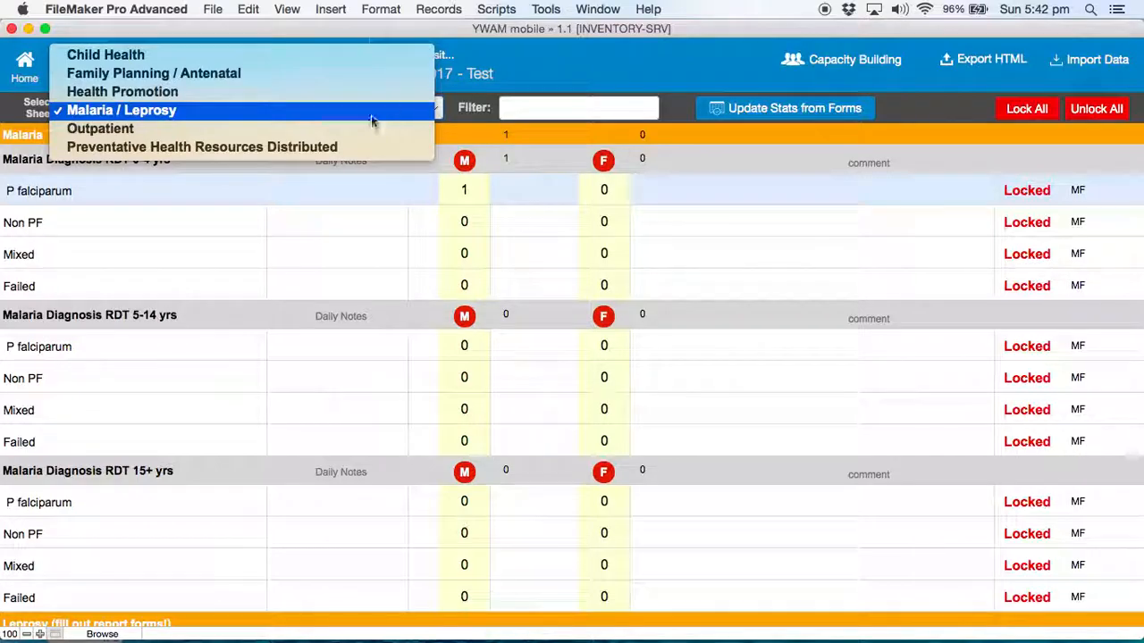
{"action": "left_click", "coordinate": [295, 150]}
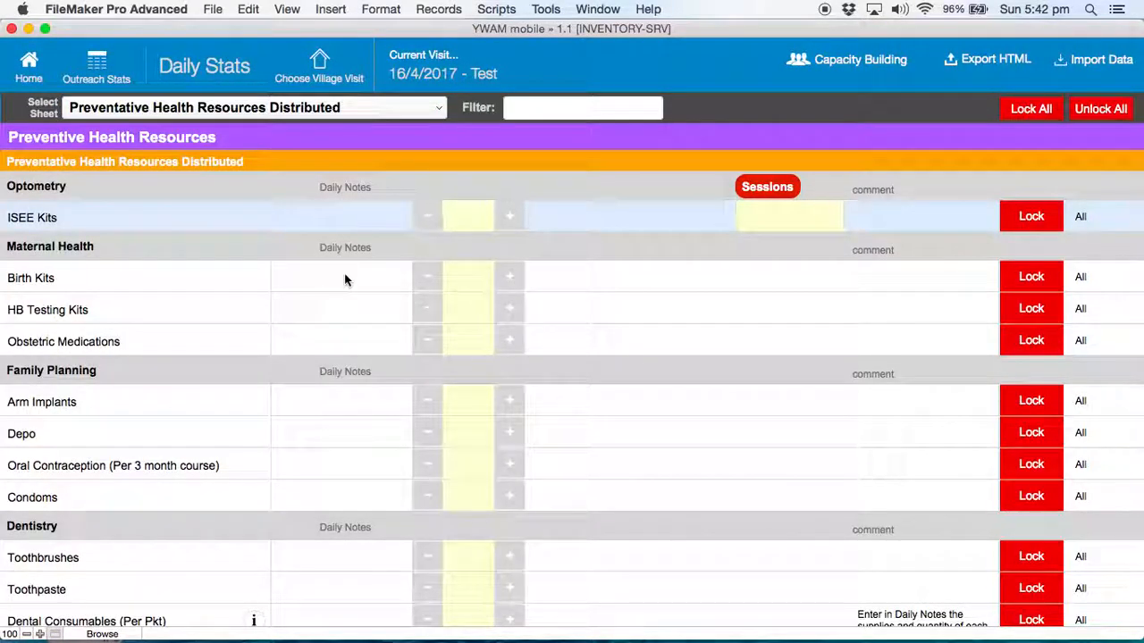
{"action": "left_click", "coordinate": [470, 277]}
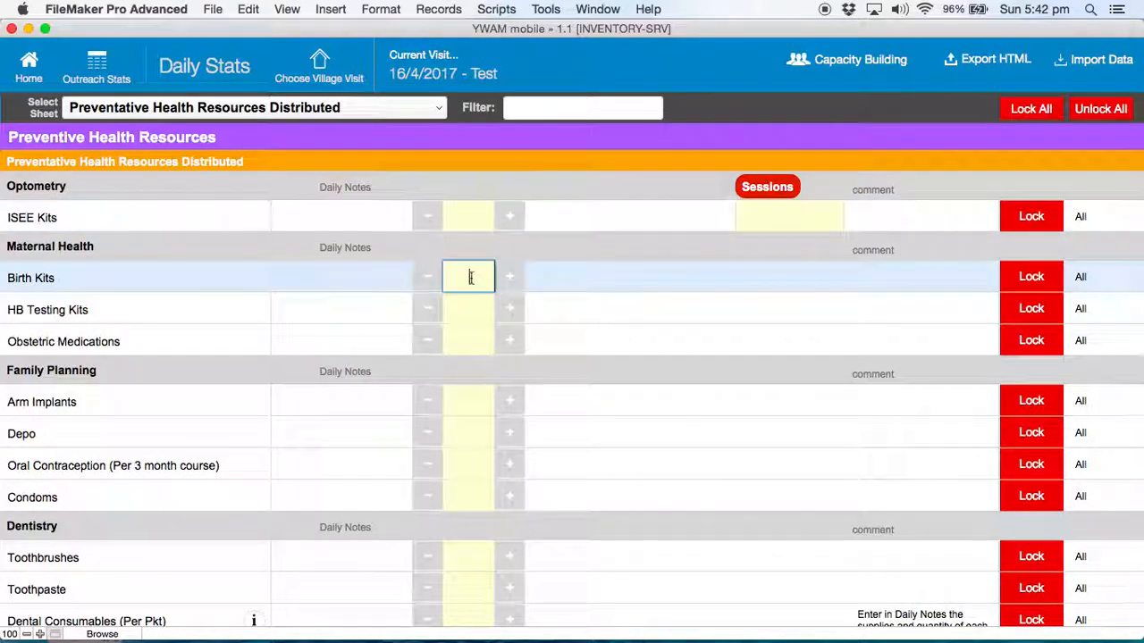
{"action": "scroll", "coordinate": [461, 433], "scroll_direction": "down", "scroll_amount": 20}
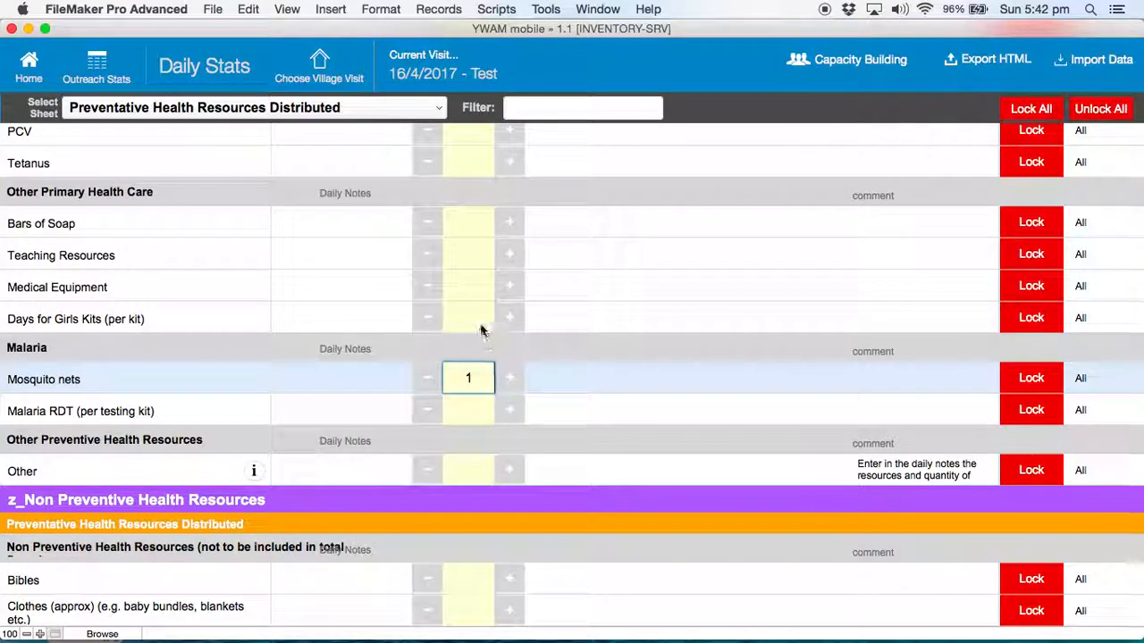
Enter 1 for Bars of Soap and lock all entries of the Preventative Health Resources Distributed sheet
{"action": "left_click", "coordinate": [472, 223]}
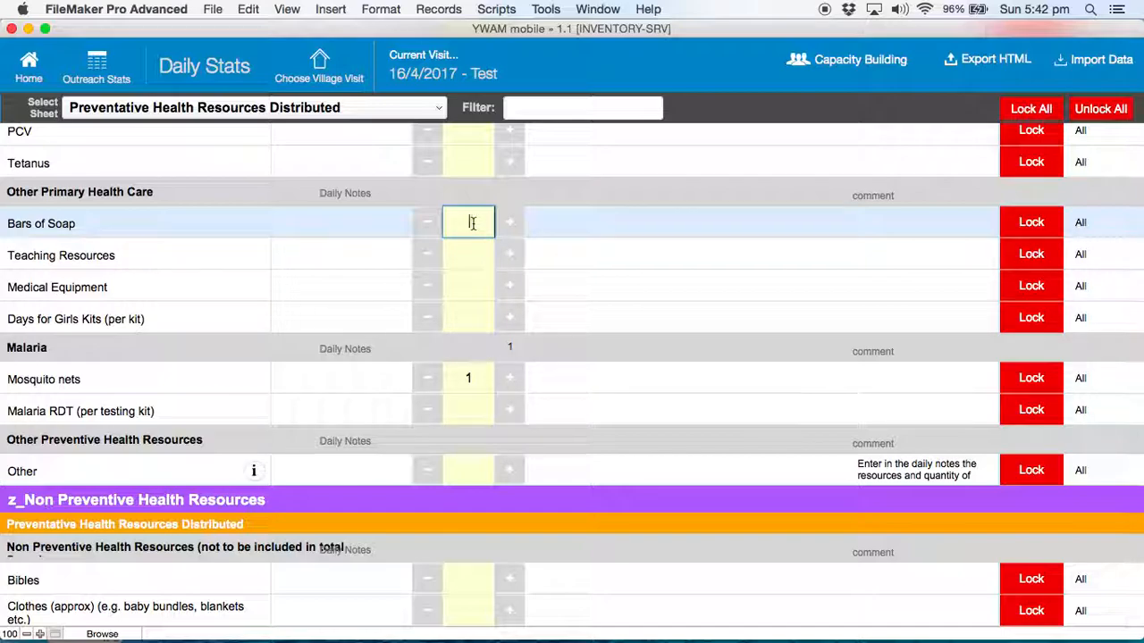
{"action": "type", "text": "1"}
{"action": "scroll", "coordinate": [607, 224], "scroll_direction": "up", "scroll_amount": 10}
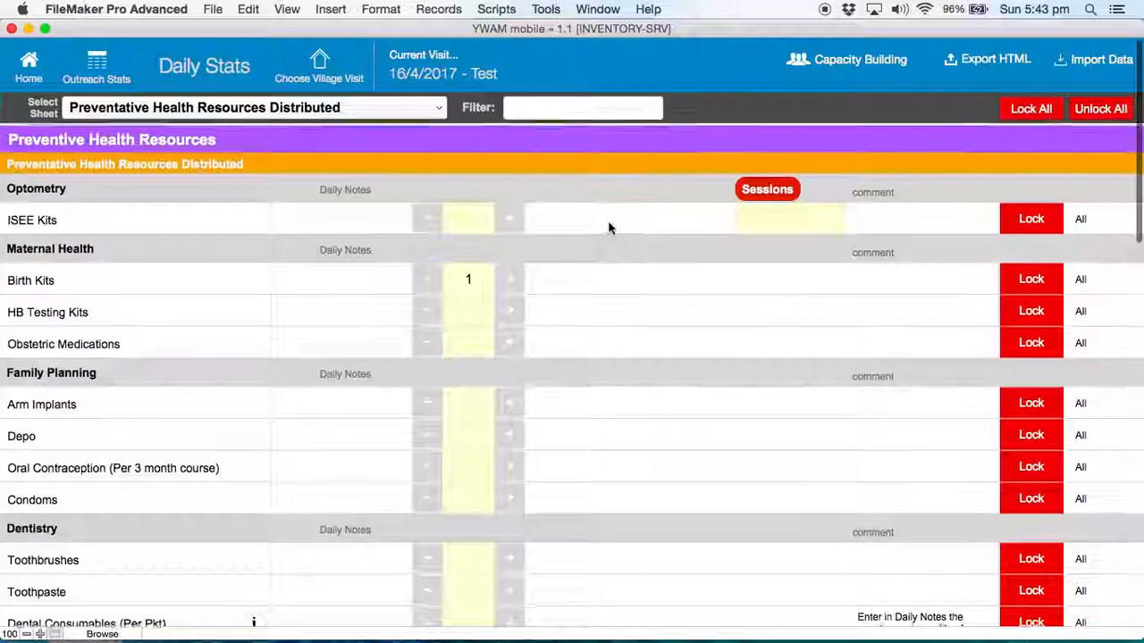
{"action": "left_click", "coordinate": [1038, 109]}
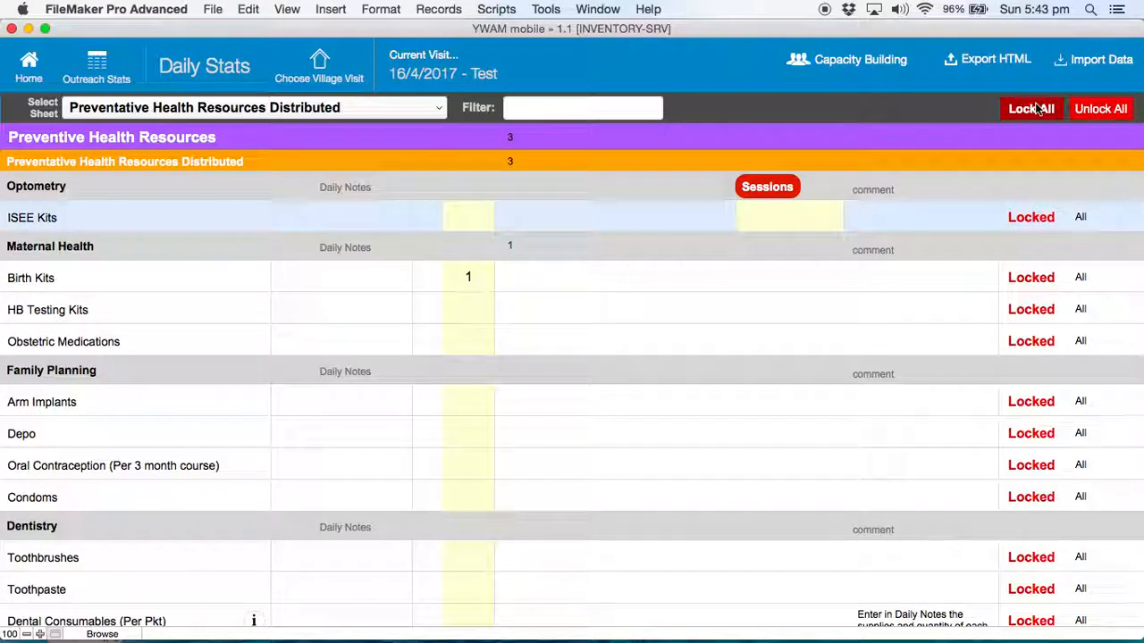
Switch to the Health Promotion sheet and record Immunisation Awareness with 20 males, 50 females and 1 session
{"action": "left_click", "coordinate": [400, 112]}
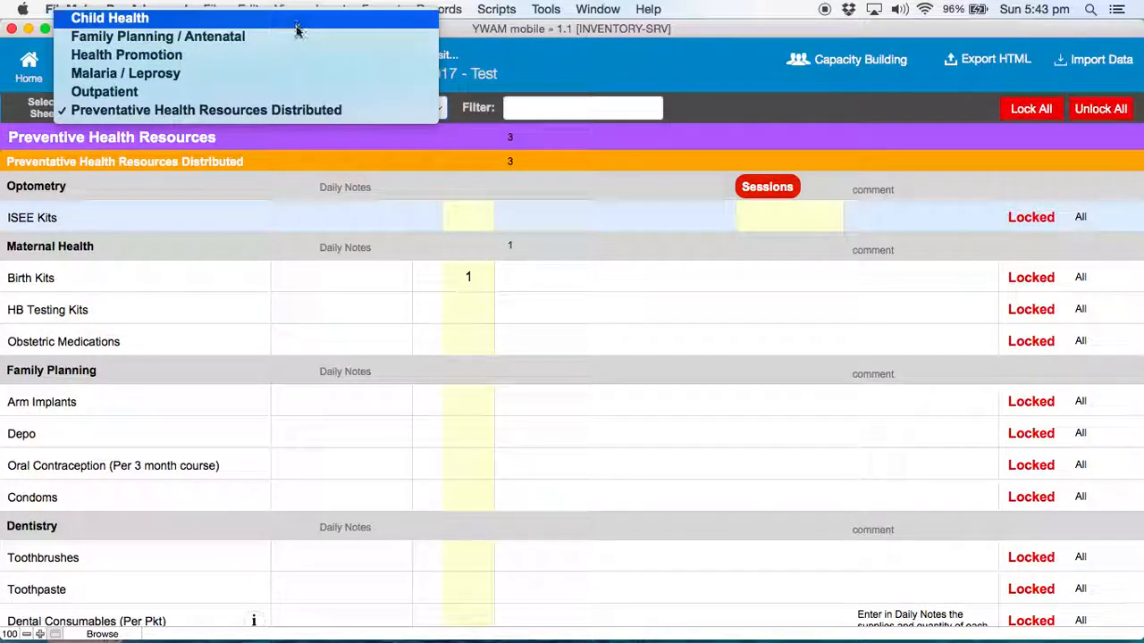
{"action": "key", "text": "Escape"}
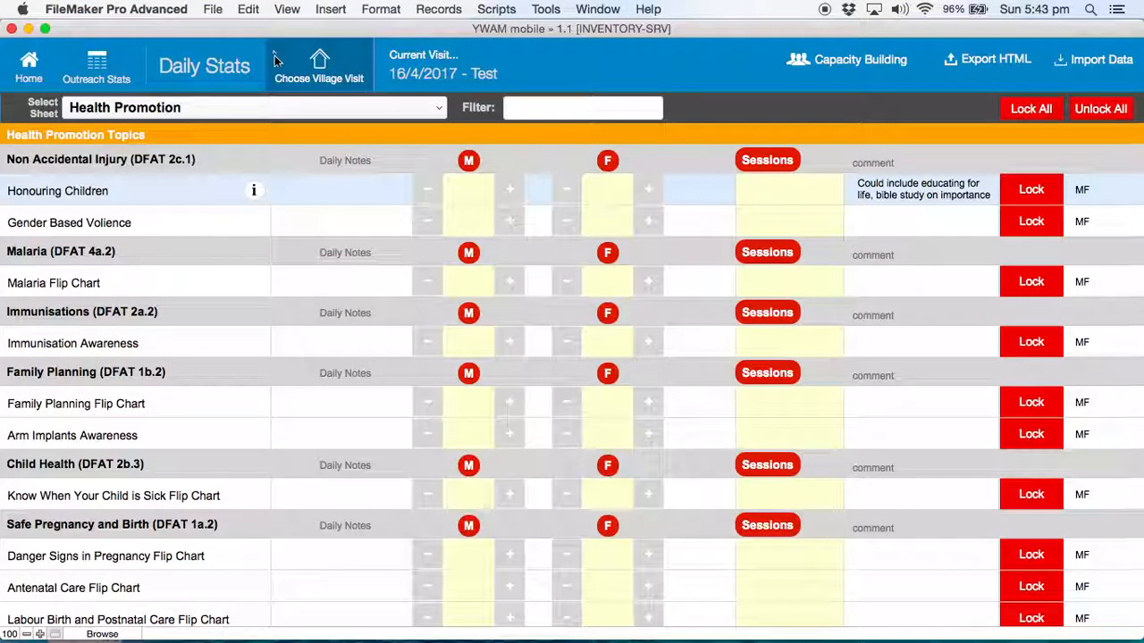
{"action": "left_click", "coordinate": [466, 337]}
{"action": "type", "text": "20"}
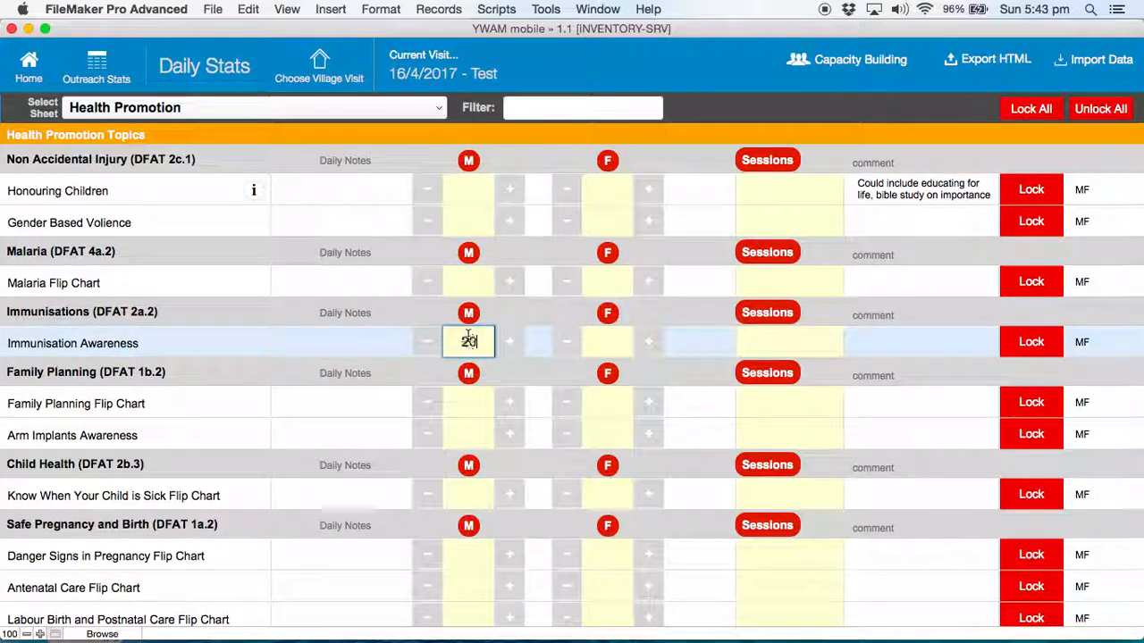
{"action": "left_click", "coordinate": [608, 344]}
{"action": "type", "text": "50"}
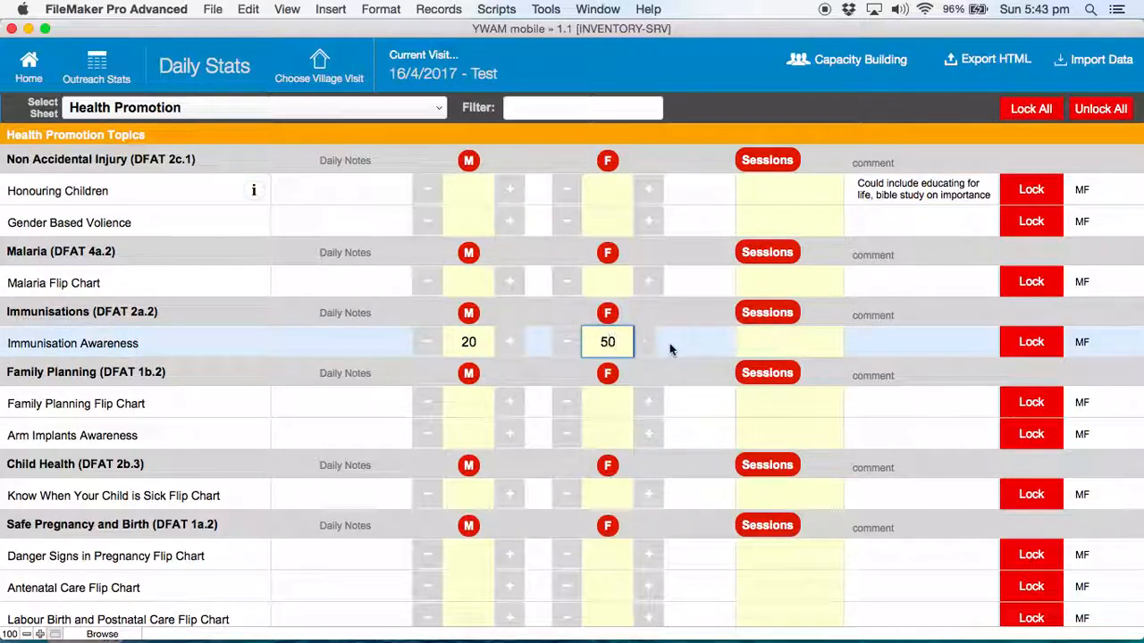
{"action": "left_click", "coordinate": [756, 344]}
{"action": "type", "text": "1"}
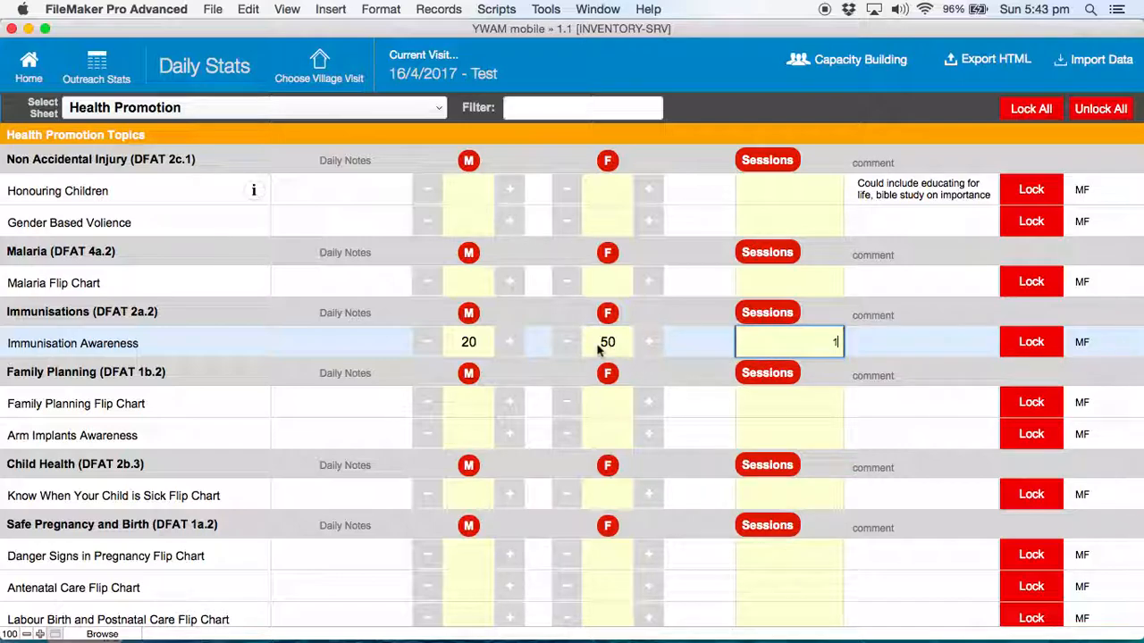
Record 20 males, 50 females and 1 session for the Know When Your Child is Sick Flip Chart
{"action": "left_click", "coordinate": [471, 497]}
{"action": "type", "text": "20"}
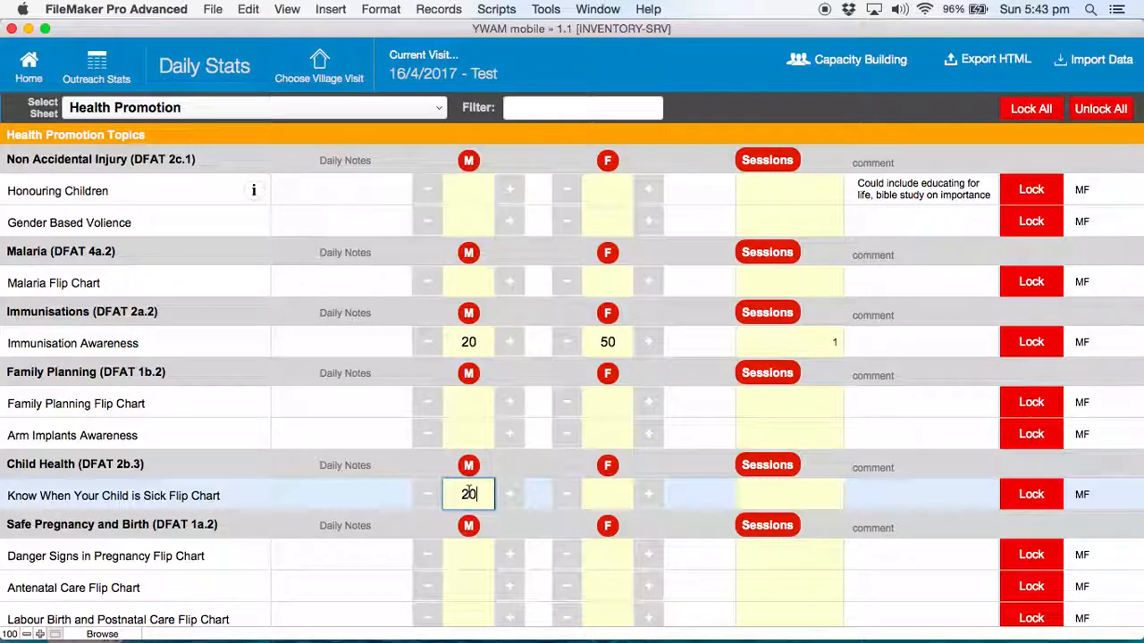
{"action": "left_click", "coordinate": [610, 498]}
{"action": "type", "text": "50"}
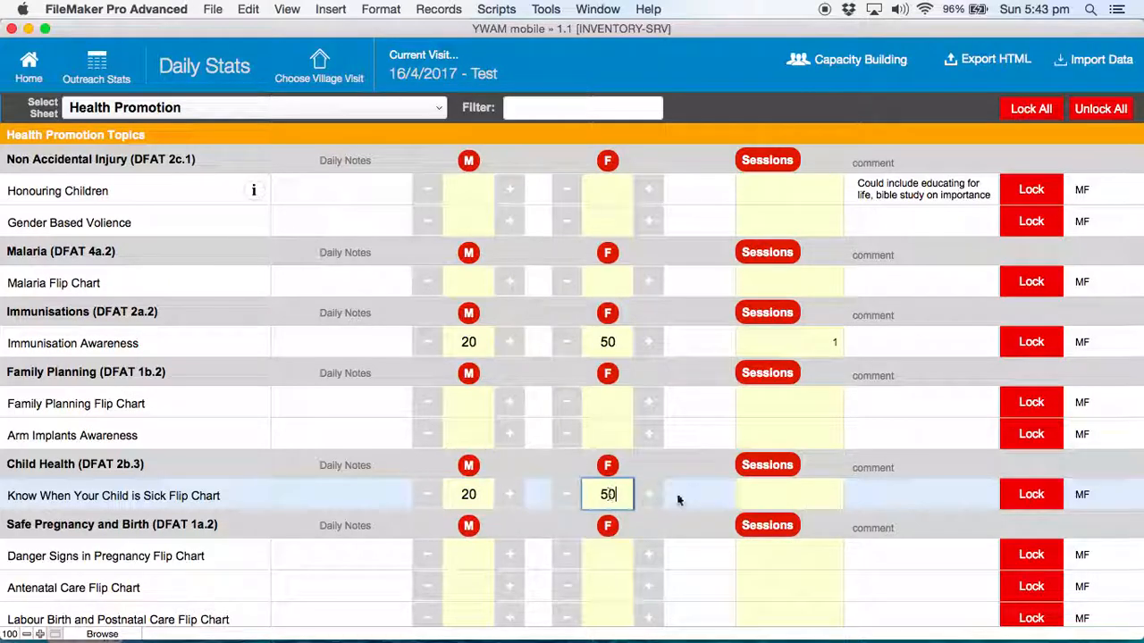
{"action": "left_click", "coordinate": [790, 500]}
{"action": "type", "text": "1"}
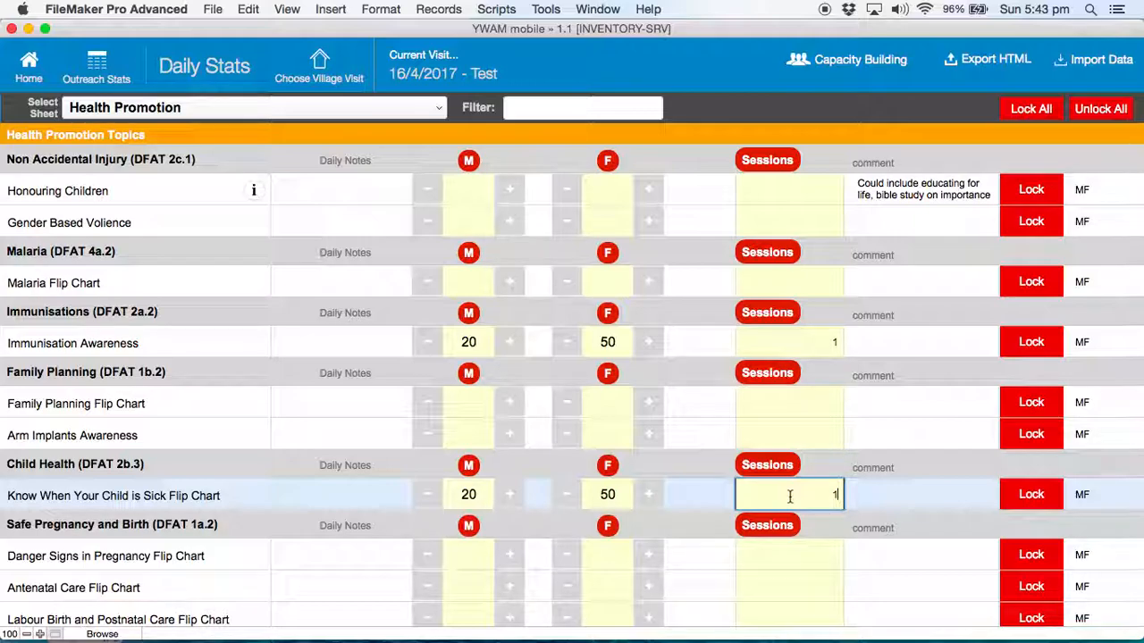
Record 10 males, 20 females and 1 session for the Family Planning Flip Chart
{"action": "left_click", "coordinate": [473, 403]}
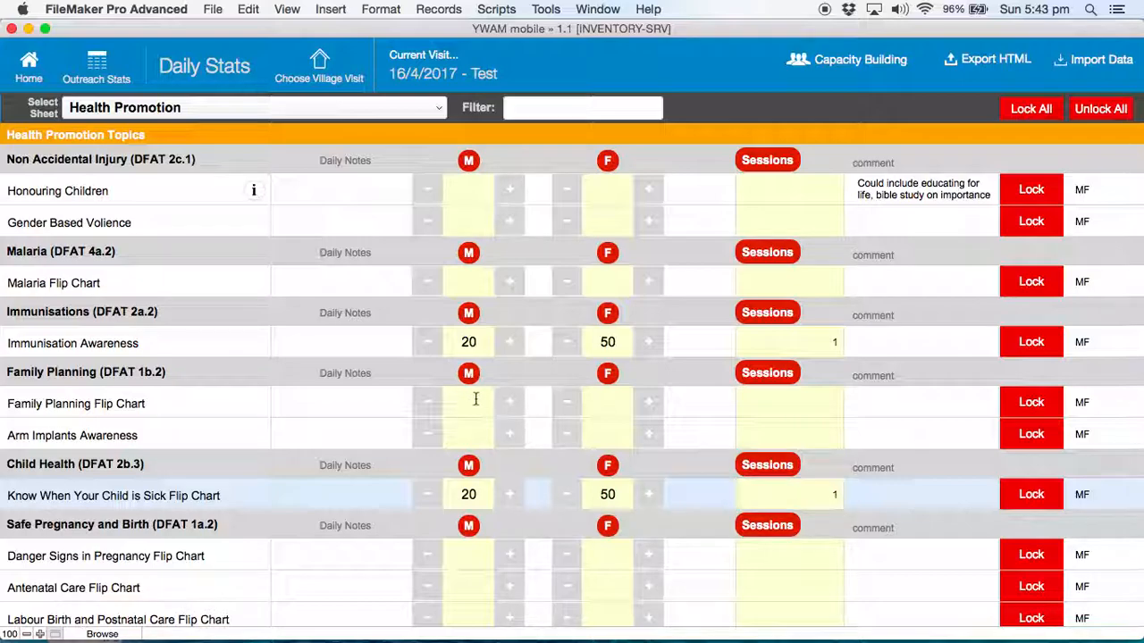
{"action": "type", "text": "10"}
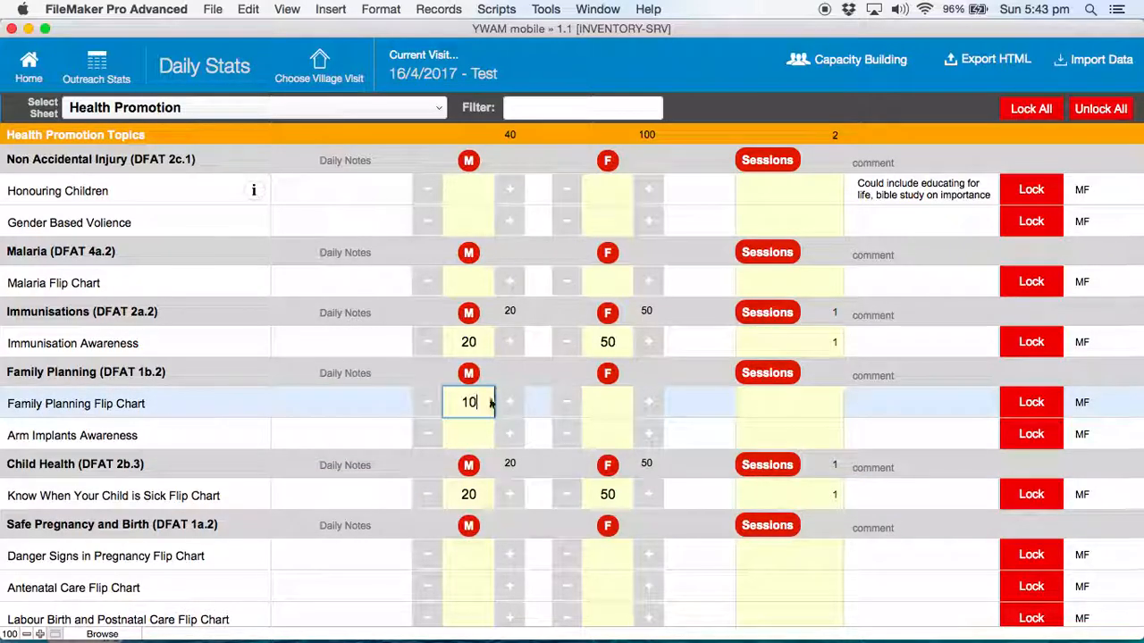
{"action": "left_click", "coordinate": [612, 404]}
{"action": "type", "text": "20"}
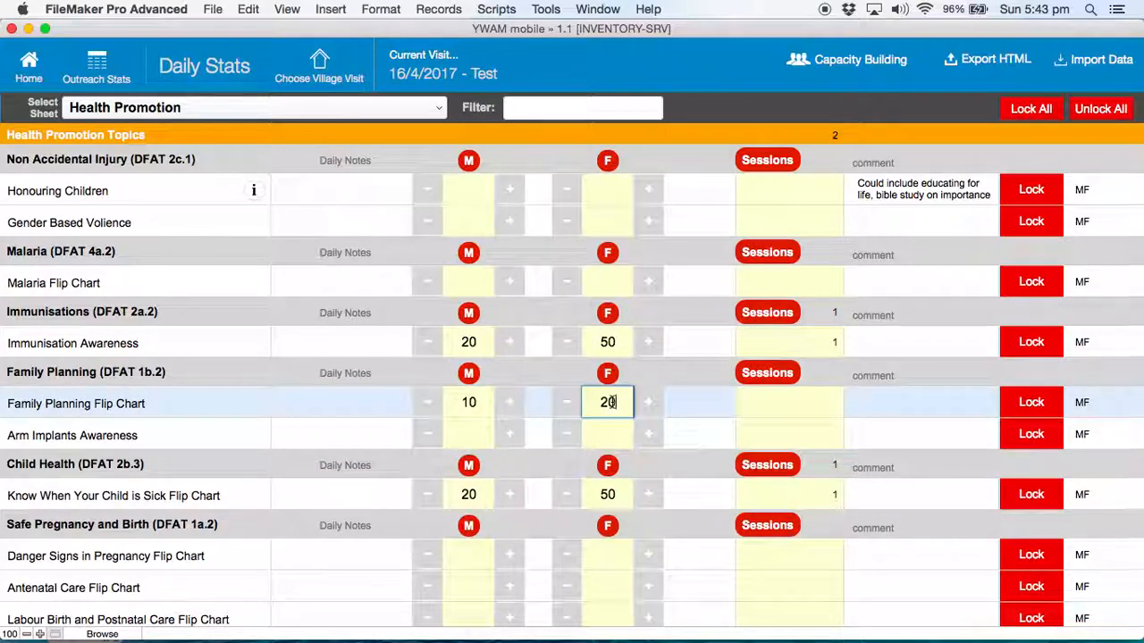
{"action": "left_click", "coordinate": [800, 404]}
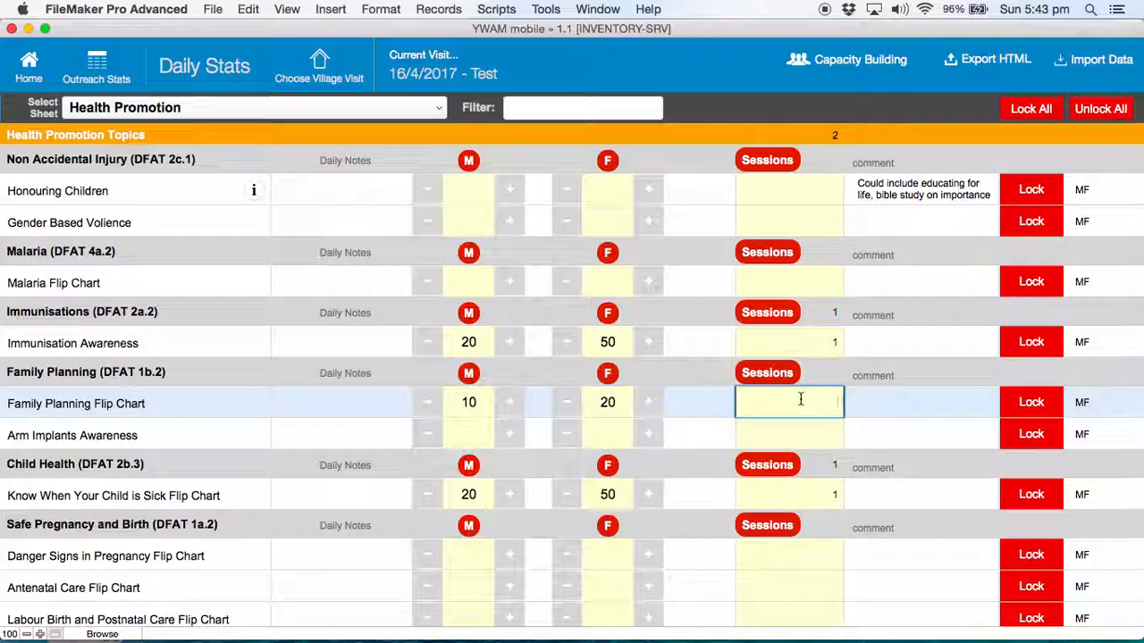
{"action": "type", "text": "1"}
Record 1 female and 1 session for Arm Implants Awareness
{"action": "scroll", "coordinate": [801, 400], "scroll_direction": "down", "scroll_amount": 2}
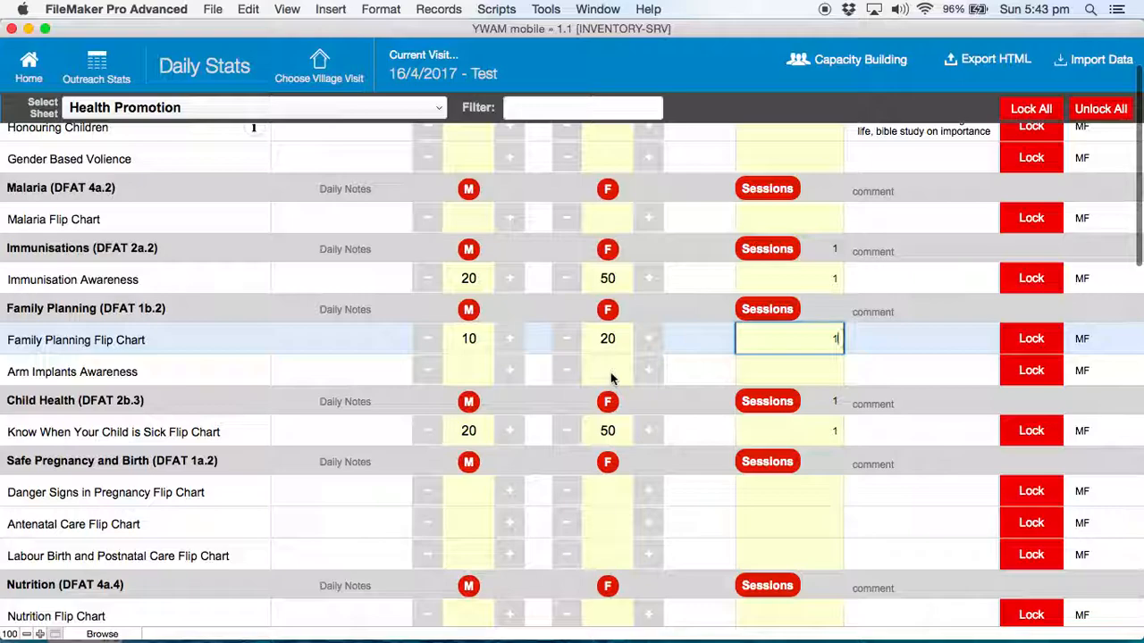
{"action": "left_click", "coordinate": [610, 372]}
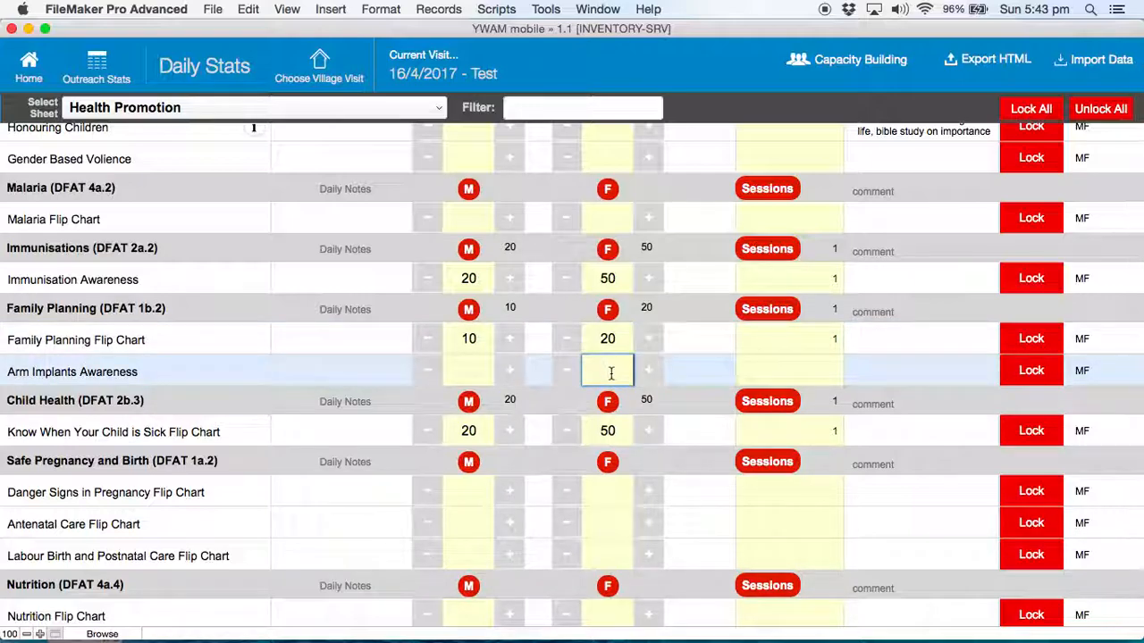
{"action": "type", "text": "1"}
{"action": "left_click", "coordinate": [789, 370]}
{"action": "type", "text": "1"}
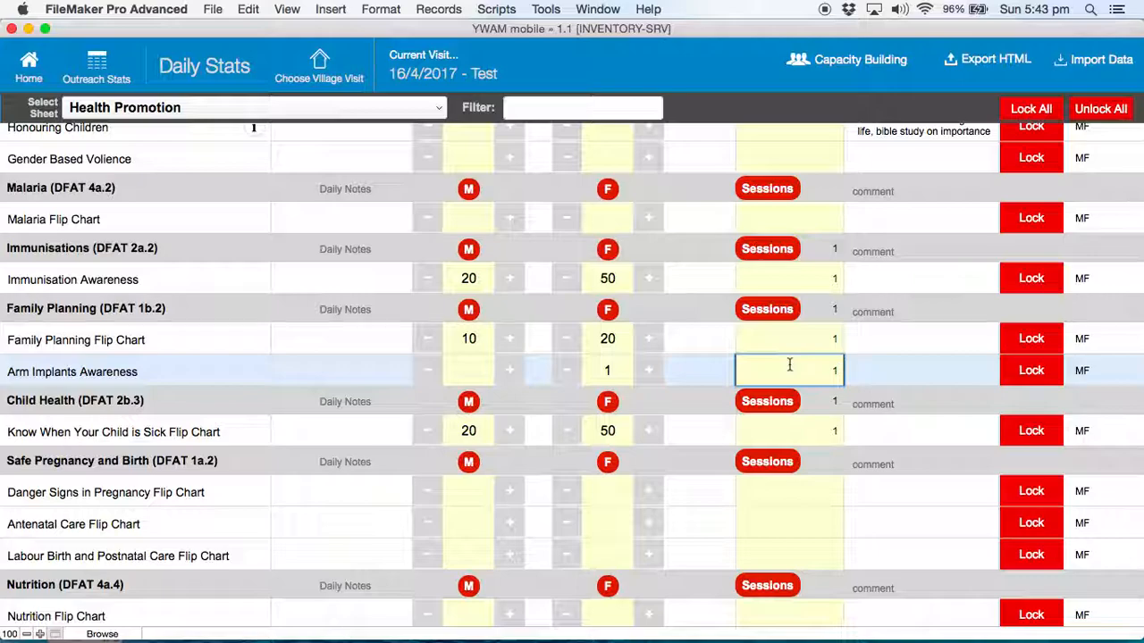
Enter 1 female for each of the three Safe Pregnancy and Birth flip charts: Danger Signs, Antenatal Care, and Labour Birth and Postnatal Care
{"action": "scroll", "coordinate": [789, 365], "scroll_direction": "down", "scroll_amount": 3}
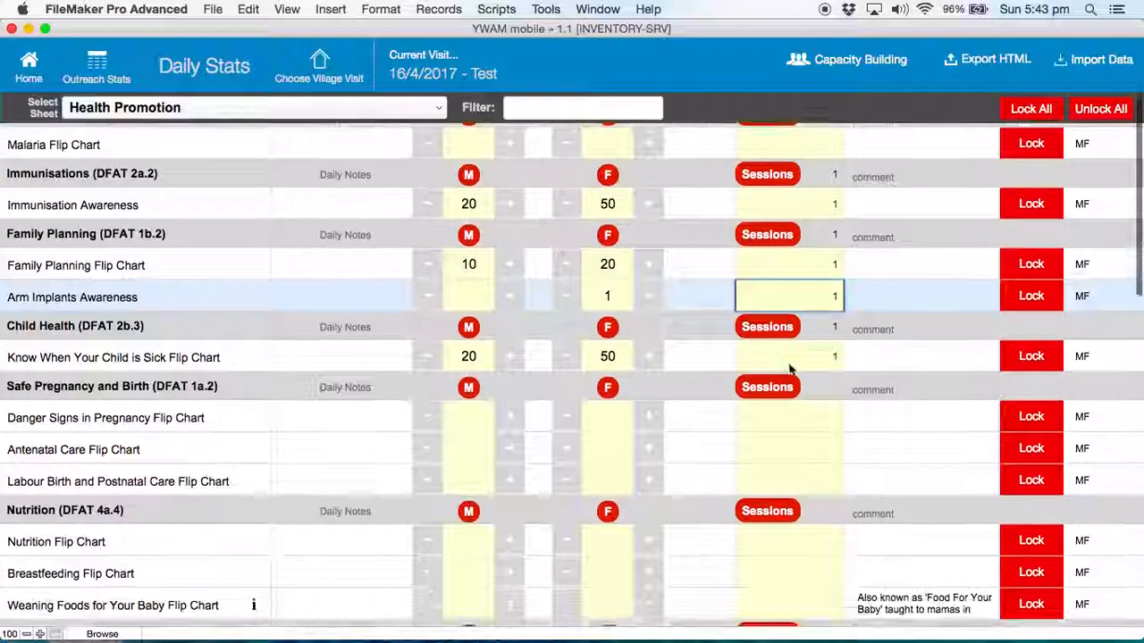
{"action": "left_click", "coordinate": [609, 403]}
{"action": "type", "text": "1"}
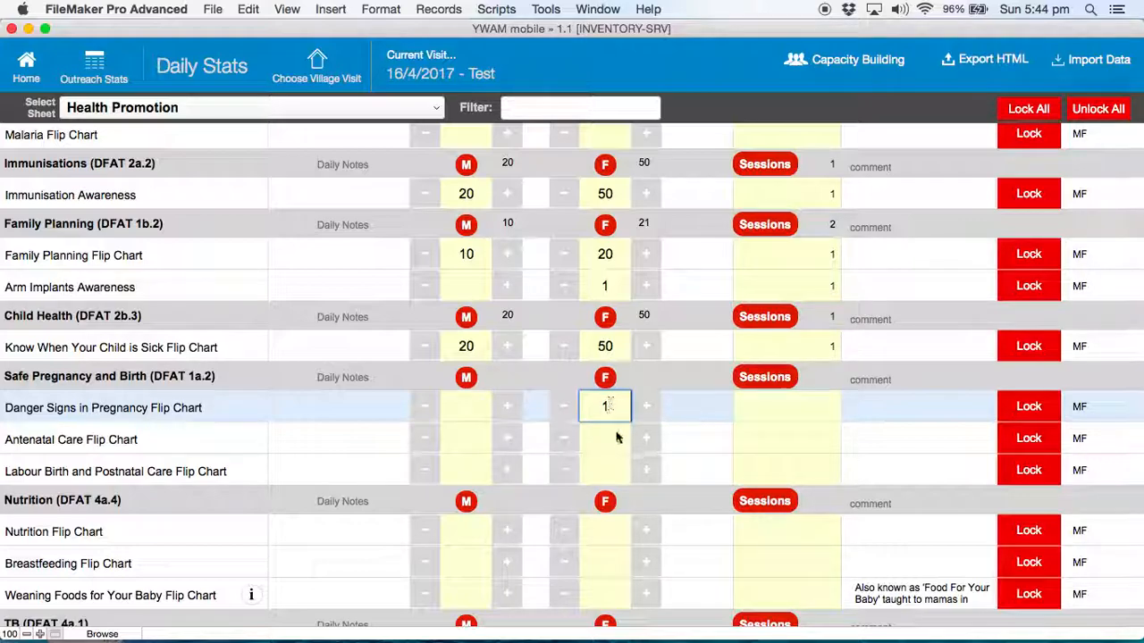
{"action": "left_click", "coordinate": [608, 435]}
{"action": "type", "text": "1"}
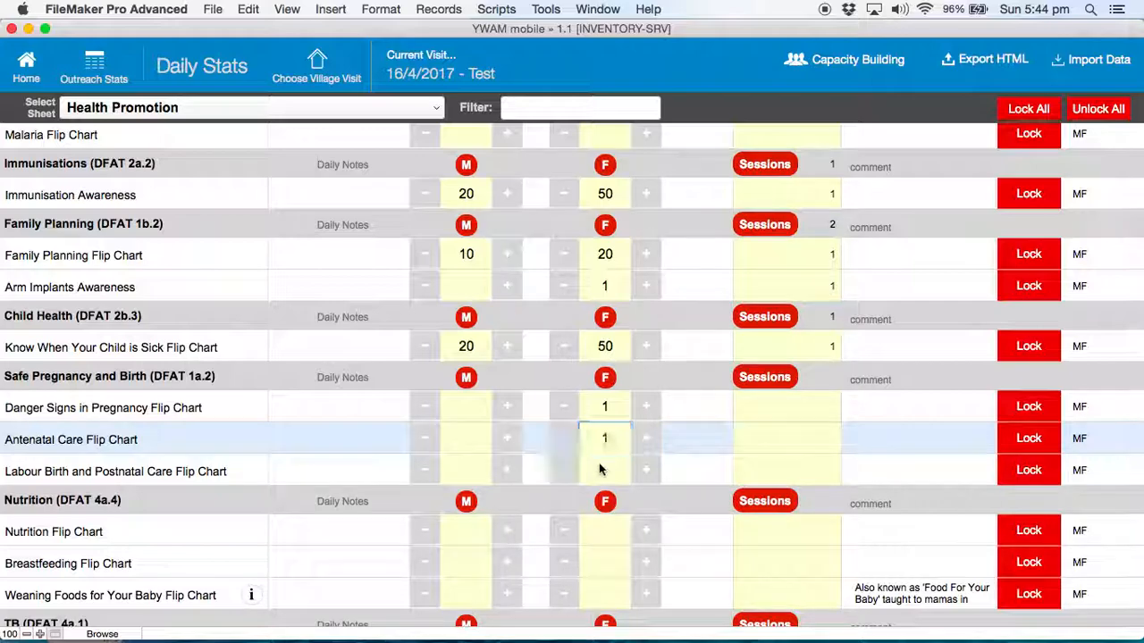
{"action": "left_click", "coordinate": [600, 469]}
{"action": "type", "text": "1"}
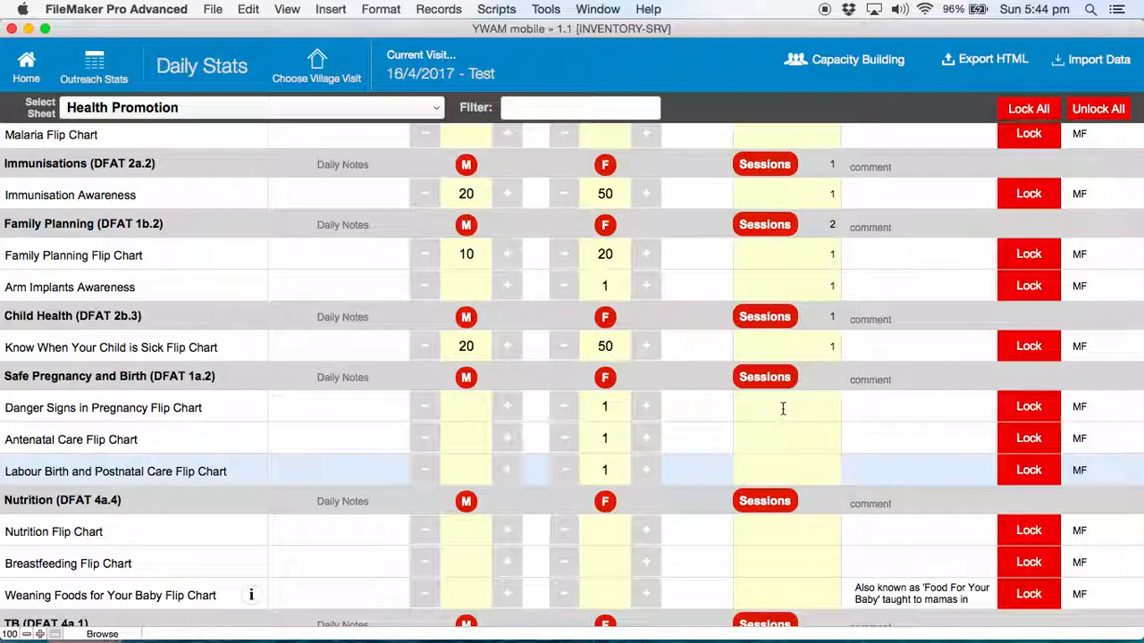
Enter 1 session for each of the three Safe Pregnancy and Birth flip charts
{"action": "left_click", "coordinate": [781, 409]}
{"action": "type", "text": "1"}
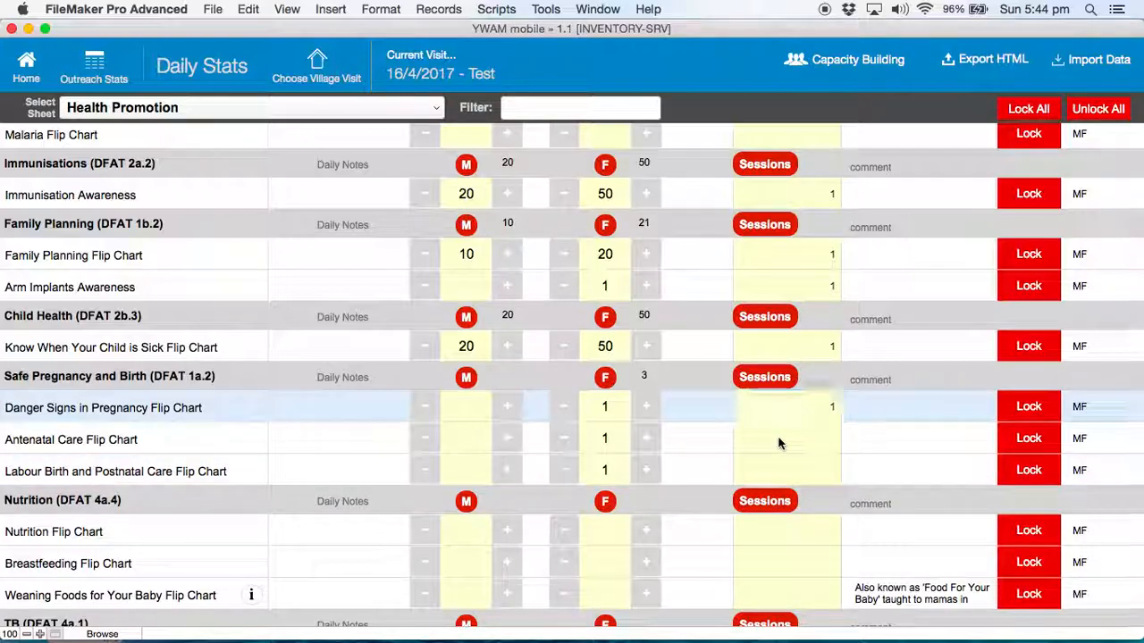
{"action": "left_click", "coordinate": [778, 439]}
{"action": "type", "text": "1"}
{"action": "left_click", "coordinate": [779, 471]}
{"action": "type", "text": "1"}
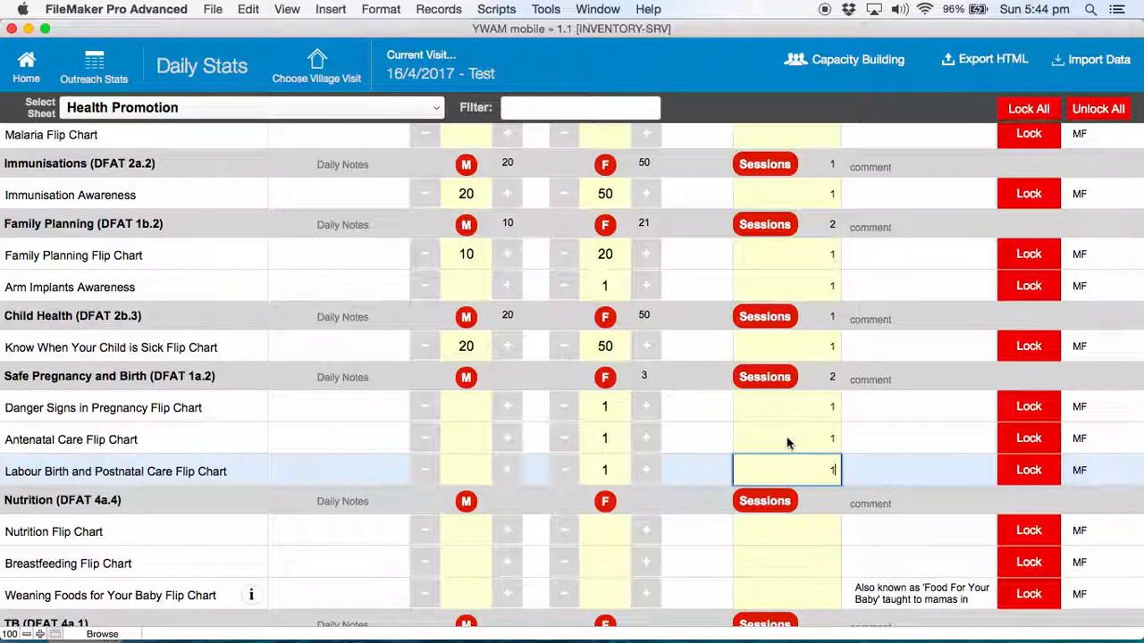
Record 100 males, 100 females and 5 sessions for the TB Flip Chart
{"action": "scroll", "coordinate": [793, 413], "scroll_direction": "down", "scroll_amount": 5}
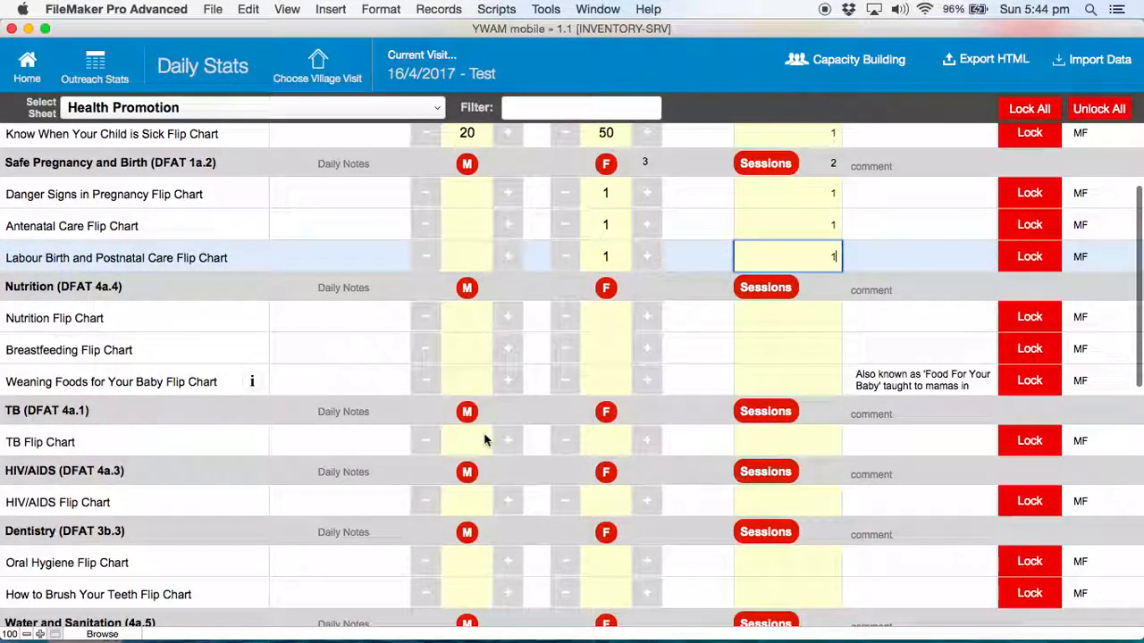
{"action": "left_click", "coordinate": [466, 442]}
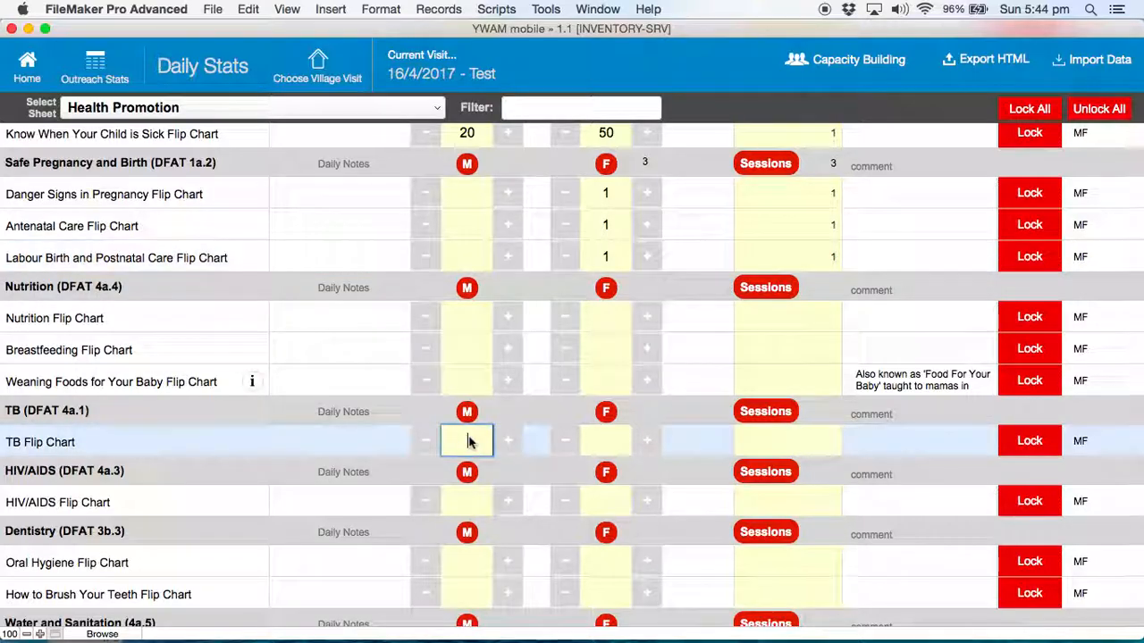
{"action": "type", "text": "100"}
{"action": "left_click", "coordinate": [598, 441]}
{"action": "type", "text": "100"}
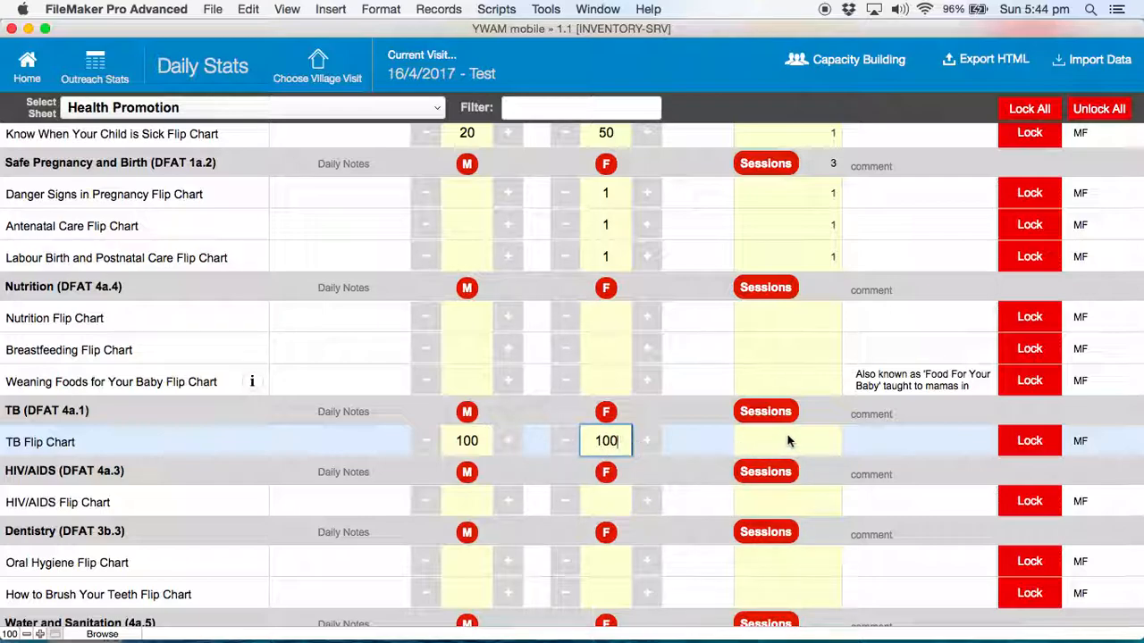
{"action": "left_click", "coordinate": [788, 441]}
{"action": "type", "text": "5"}
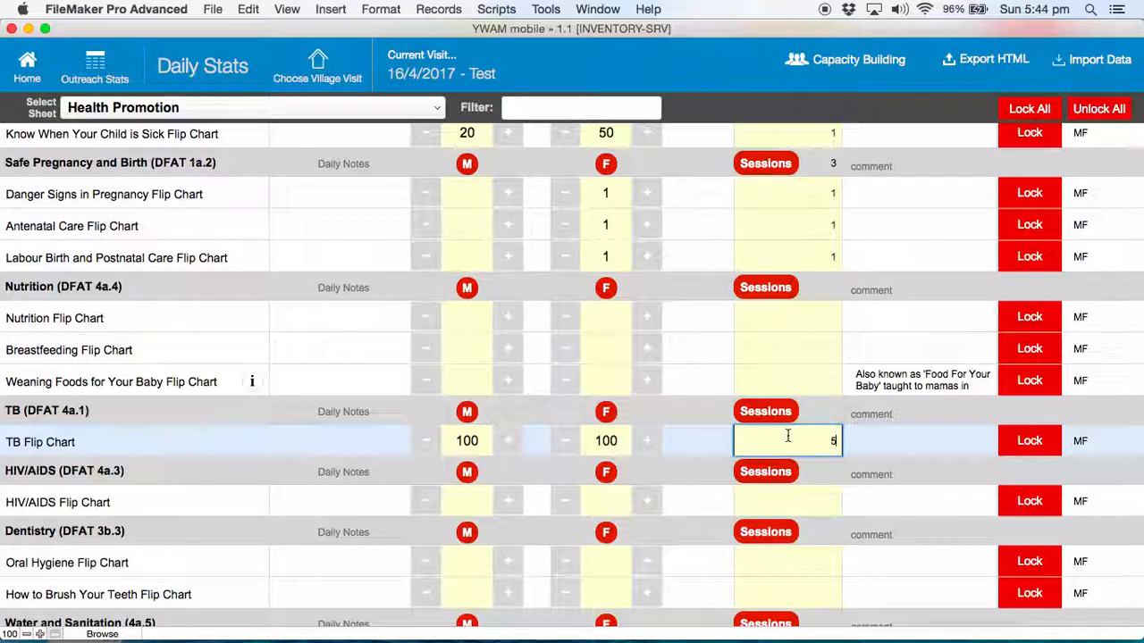
Open the Daily Notes of the first Other row under Health Promotion Topics for editing
{"action": "scroll", "coordinate": [788, 438], "scroll_direction": "down", "scroll_amount": 5}
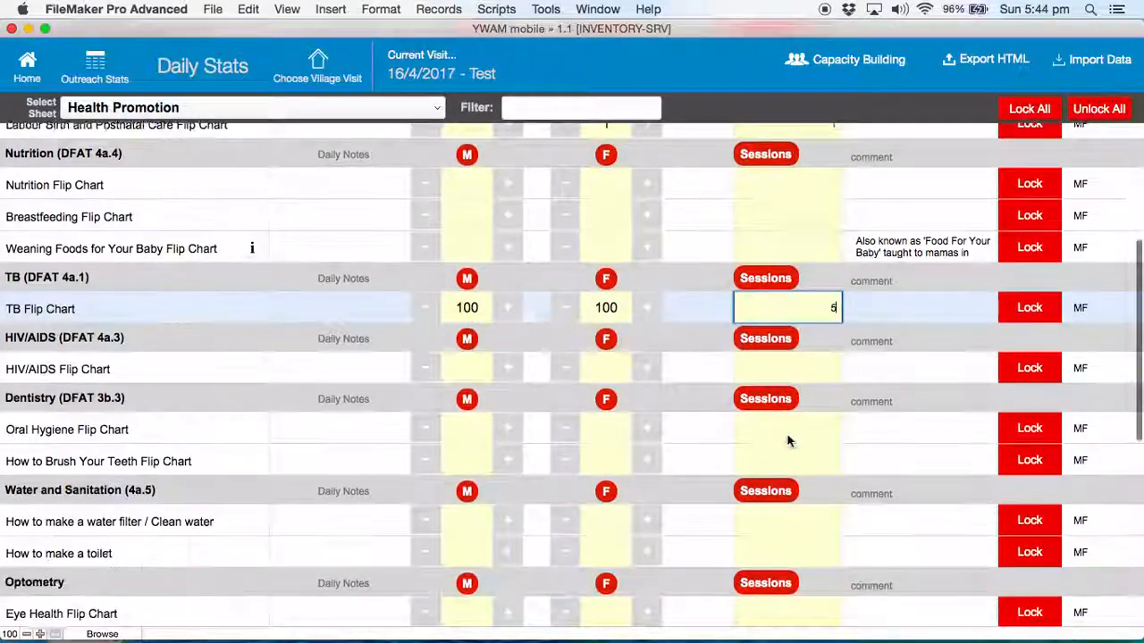
{"action": "scroll", "coordinate": [788, 440], "scroll_direction": "down", "scroll_amount": 4}
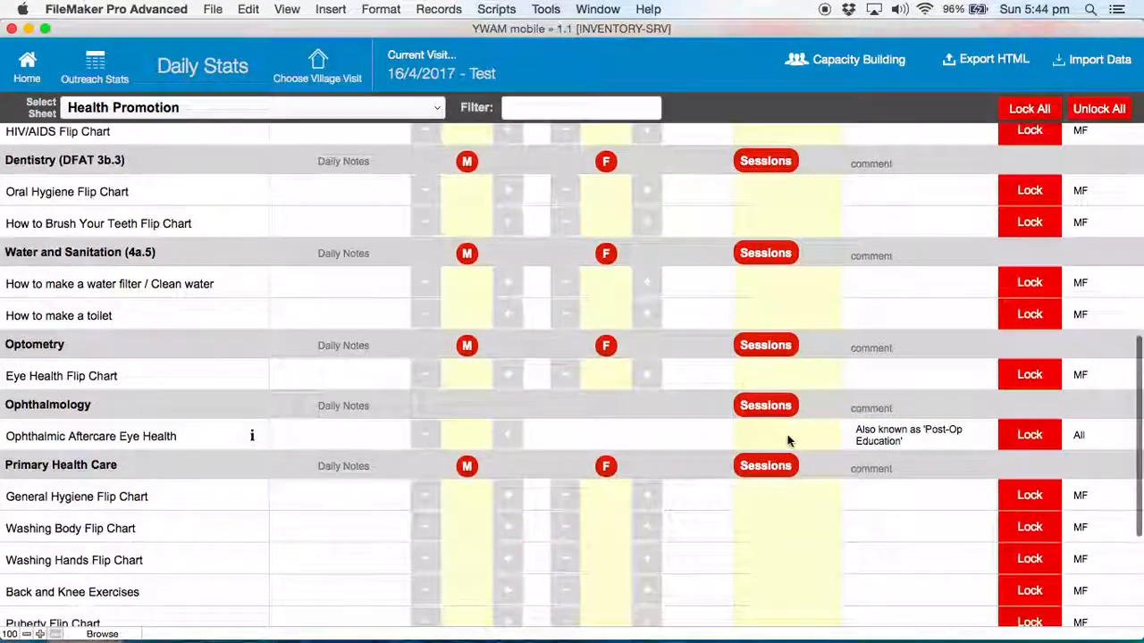
{"action": "scroll", "coordinate": [788, 439], "scroll_direction": "down", "scroll_amount": 4}
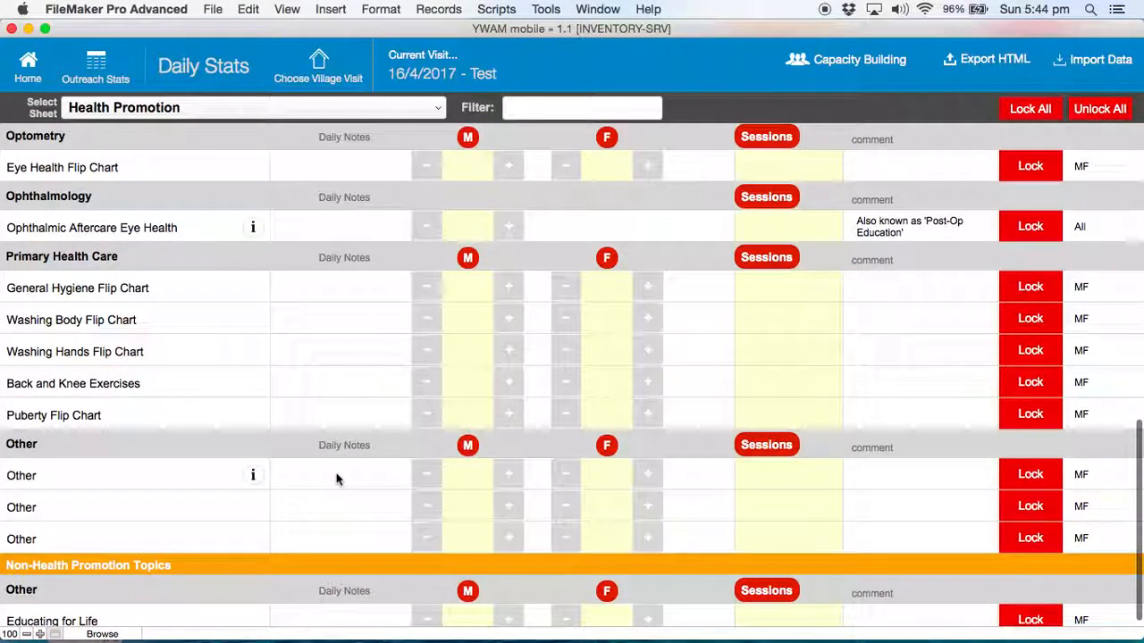
{"action": "left_click", "coordinate": [336, 479]}
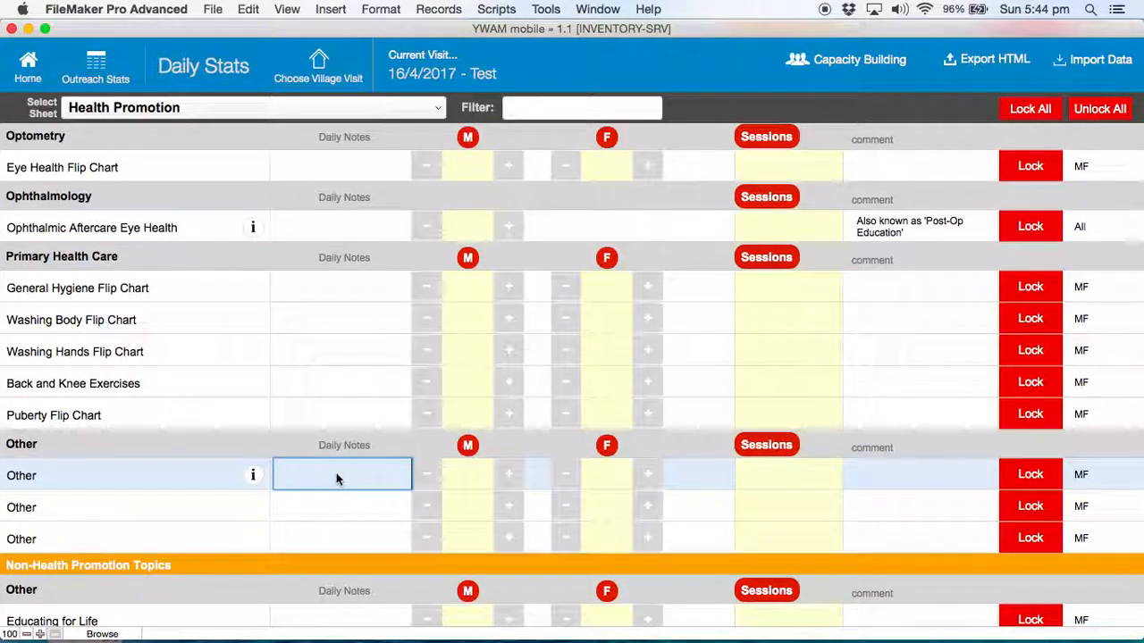